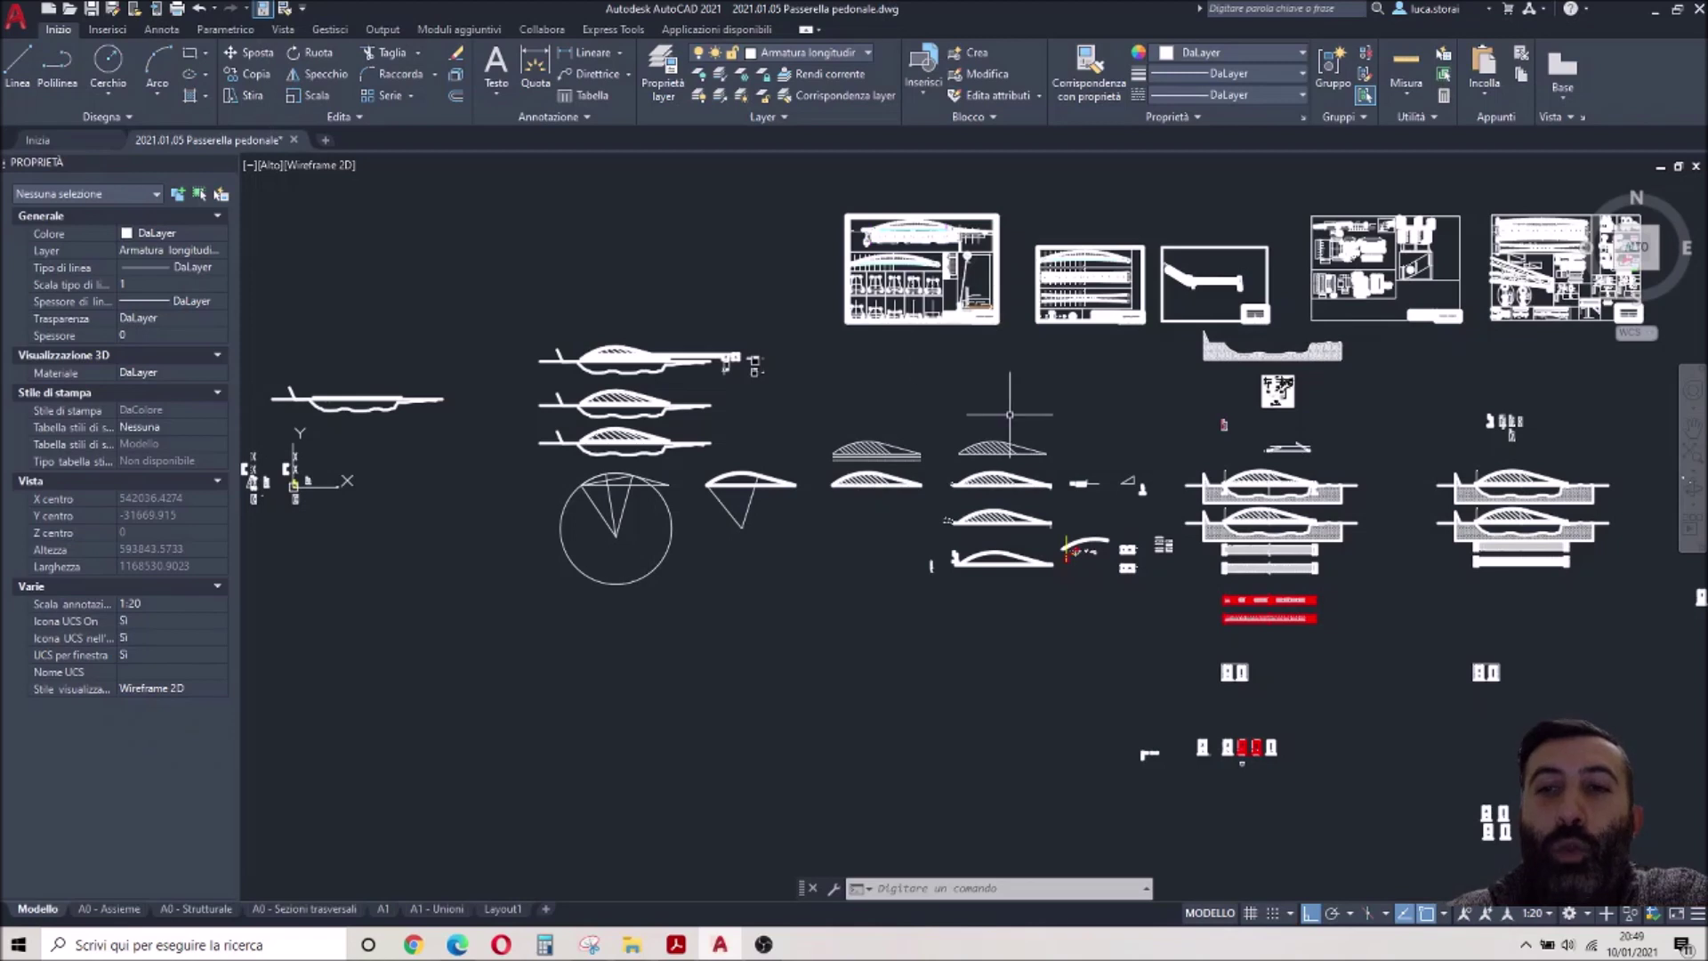
Window-select all 2537 objects in the footbridge drawing and run ELIMINADUPLICATI on them
{"action": "scroll", "coordinate": [1010, 415], "scroll_direction": "down", "scroll_amount": 1}
{"action": "left_click", "coordinate": [1530, 197]}
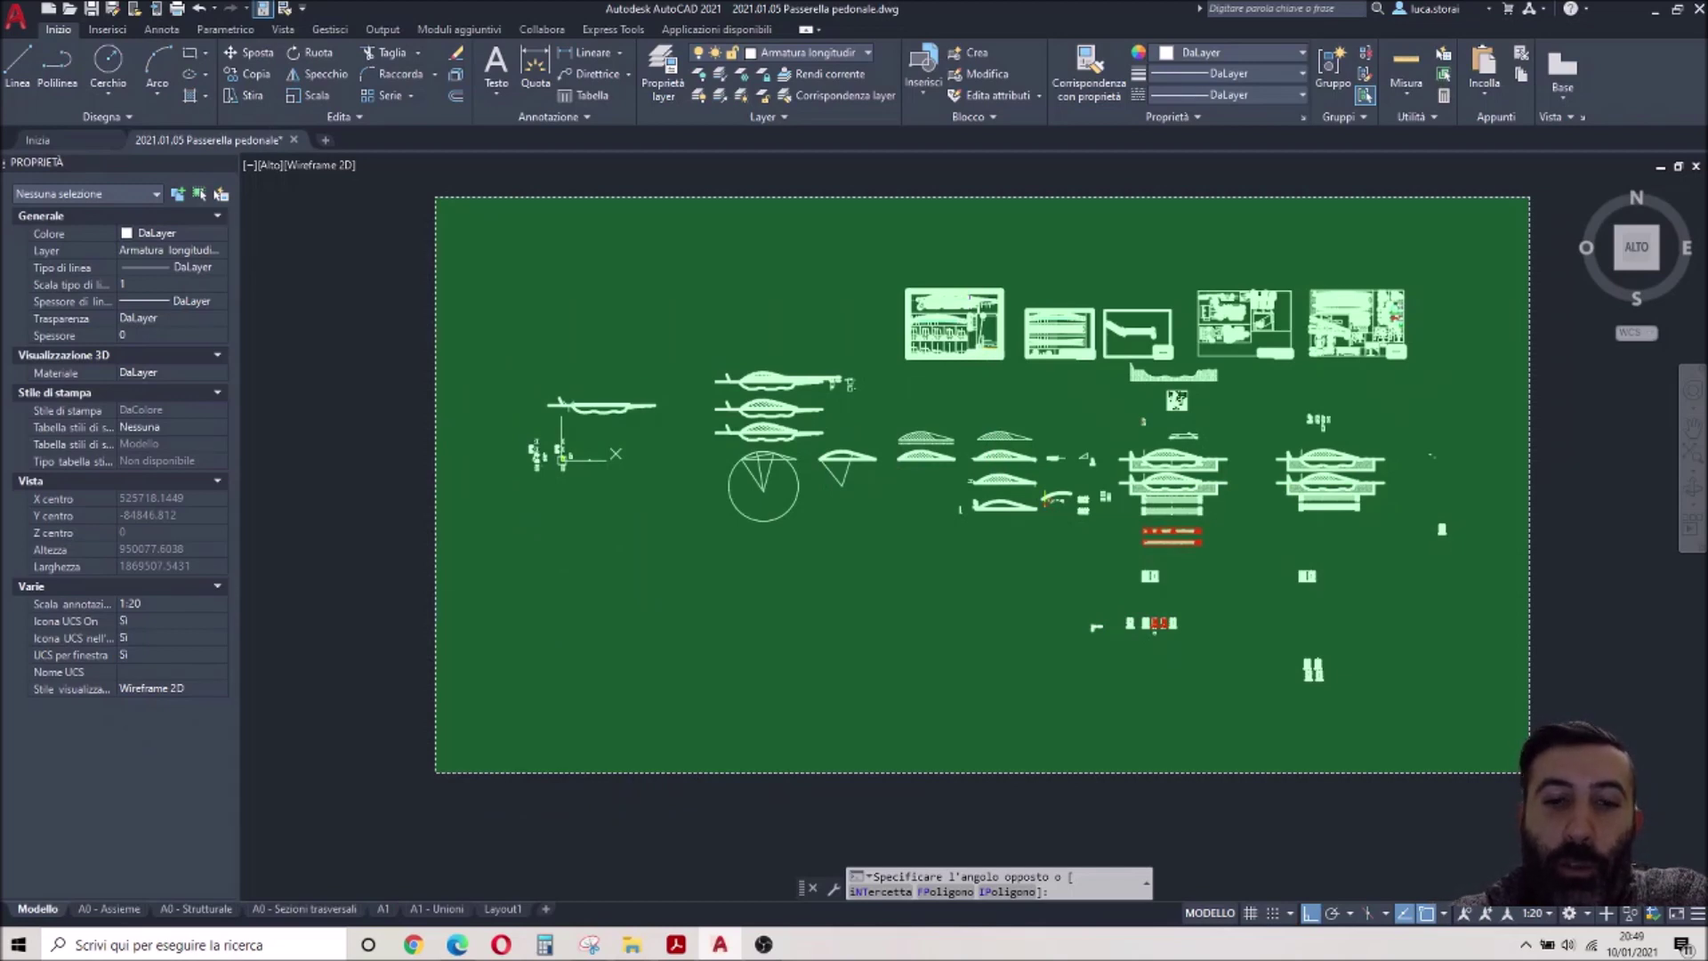
{"action": "left_click", "coordinate": [435, 772]}
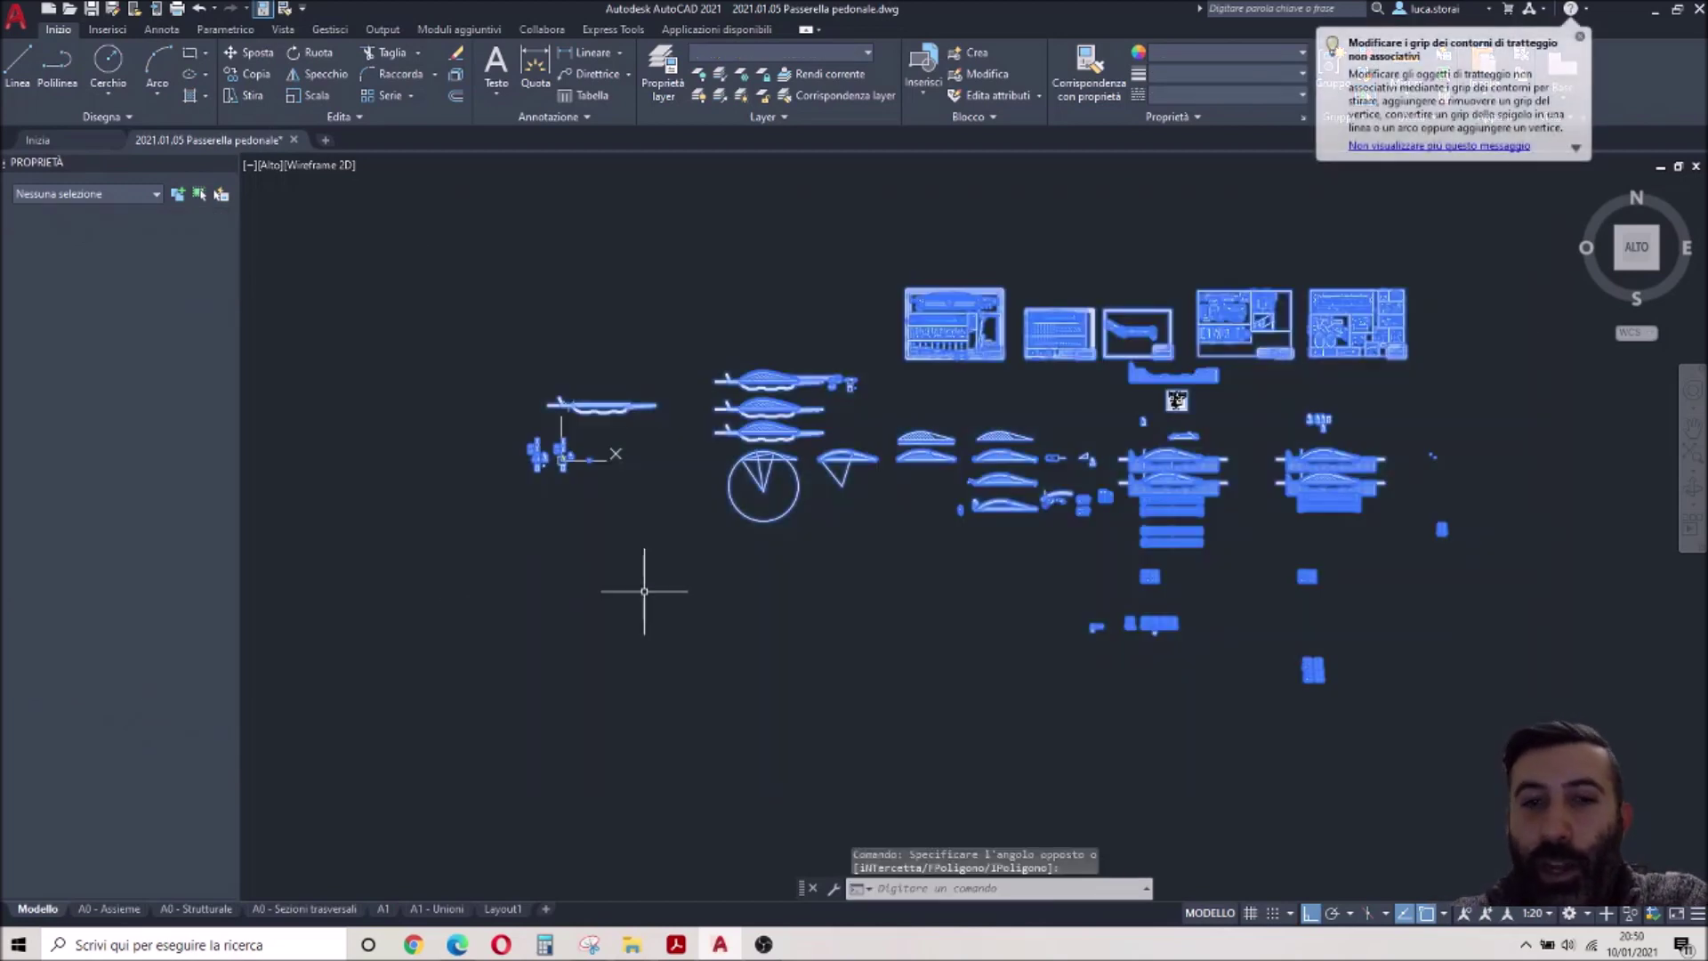
{"action": "type", "text": "cl"}
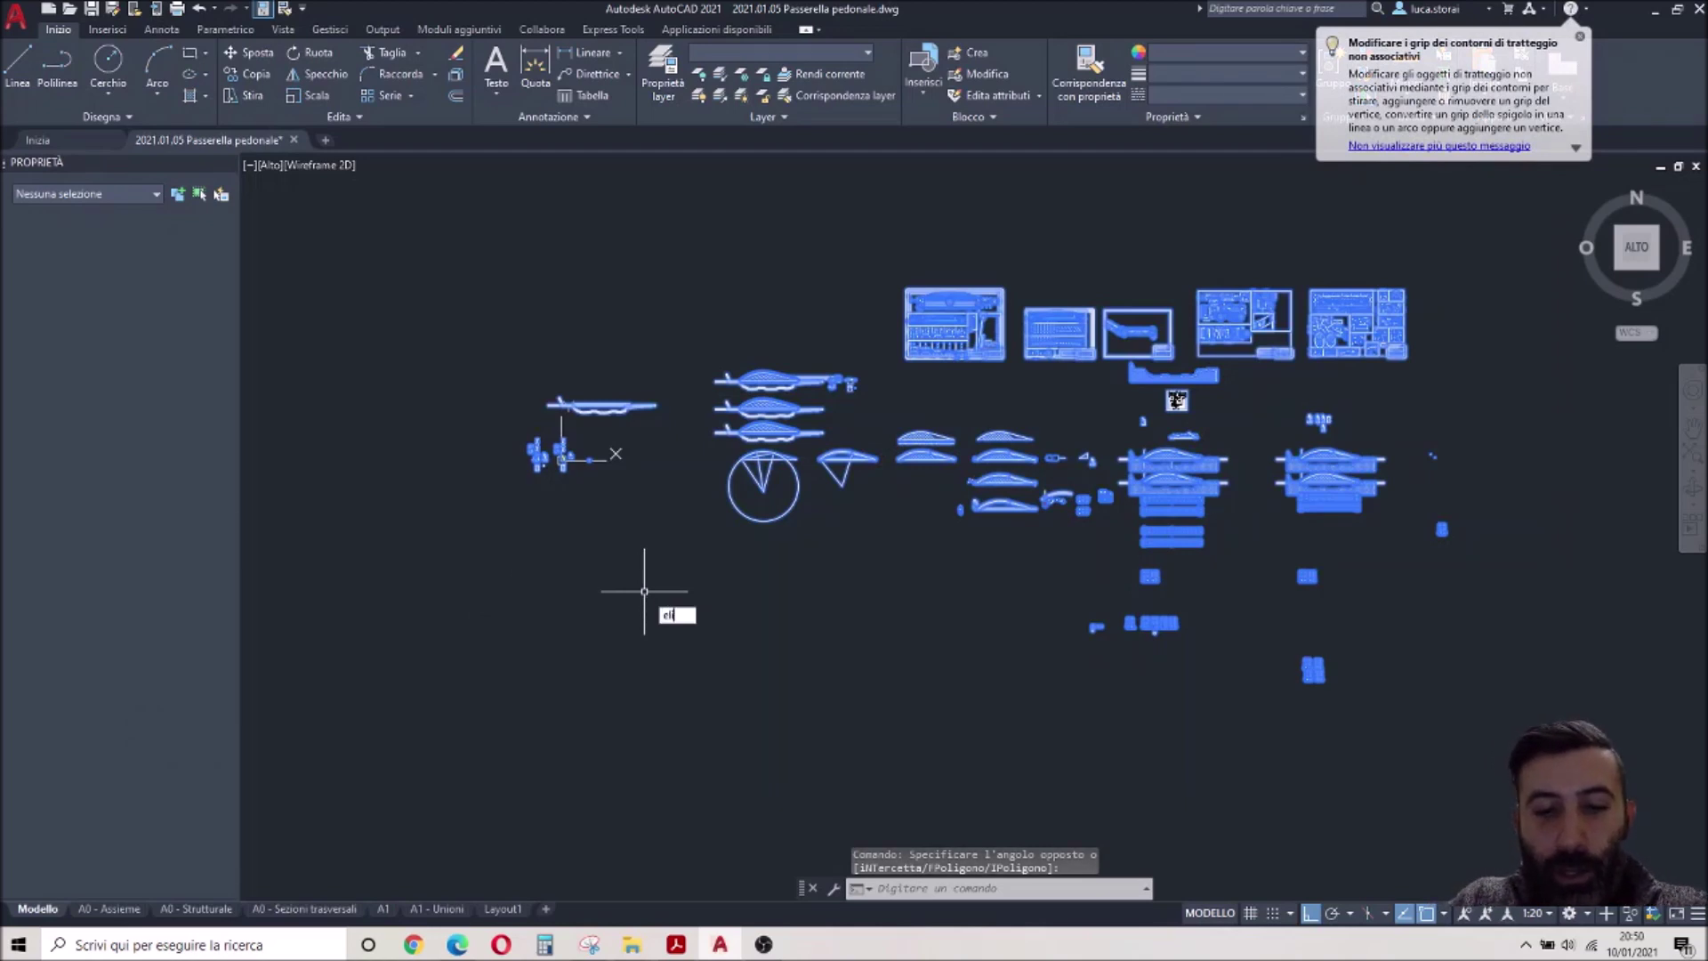
{"action": "type", "text": "du"}
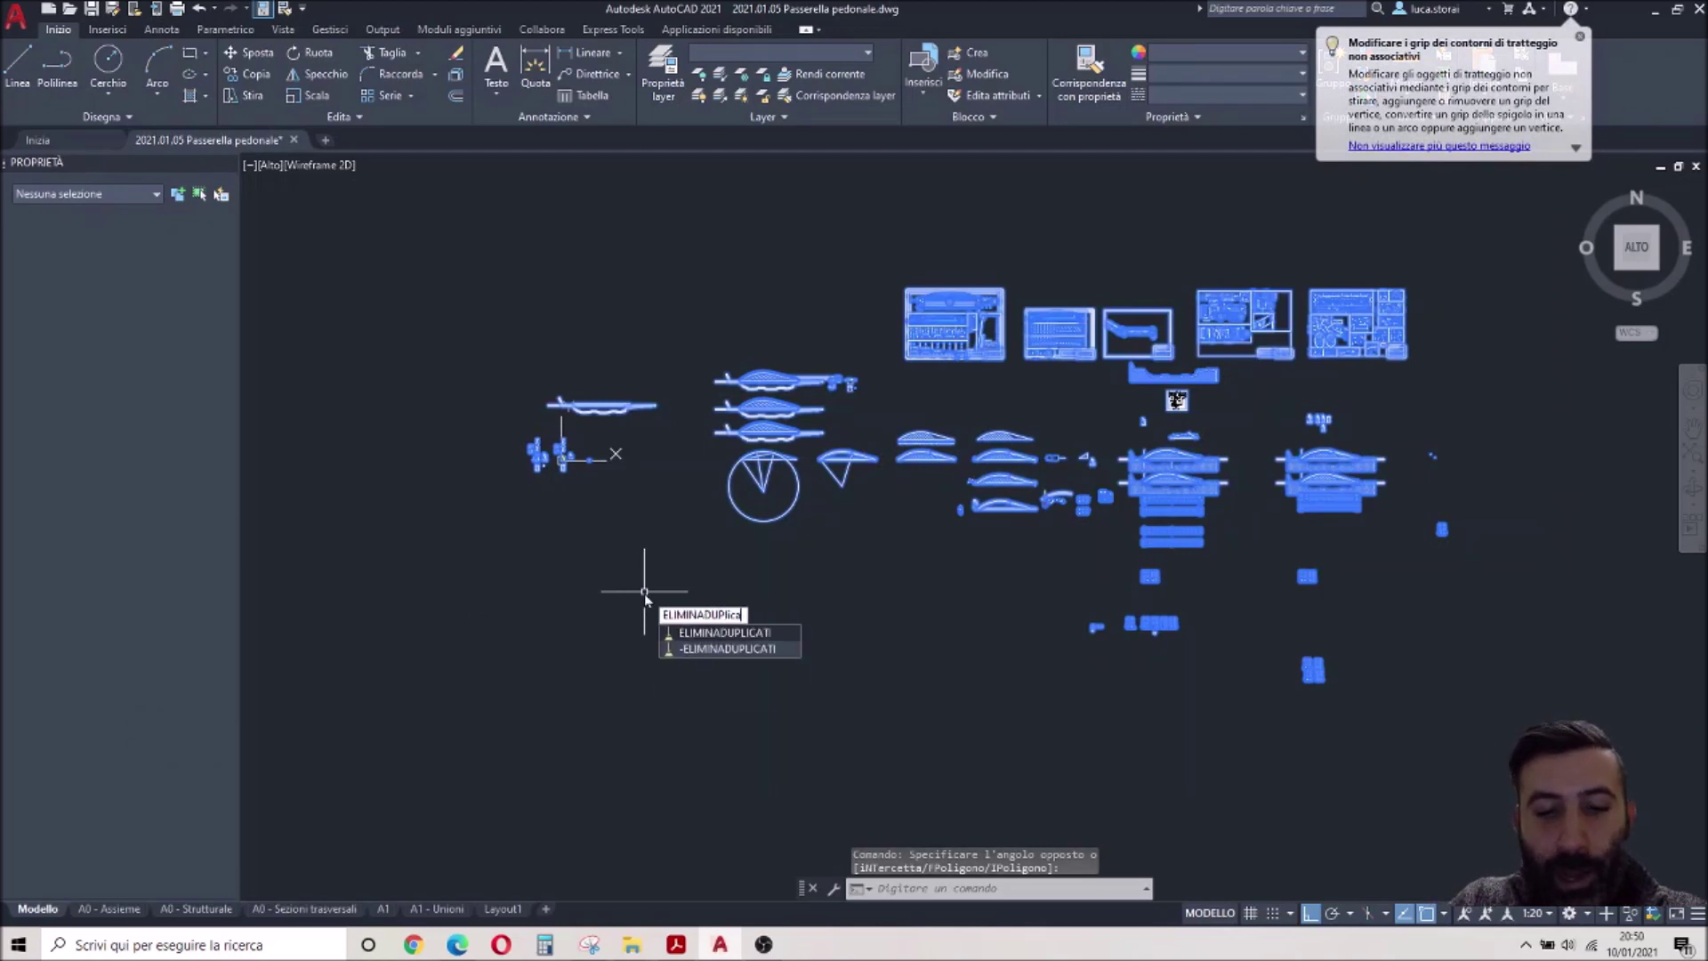
{"action": "key", "text": "Return"}
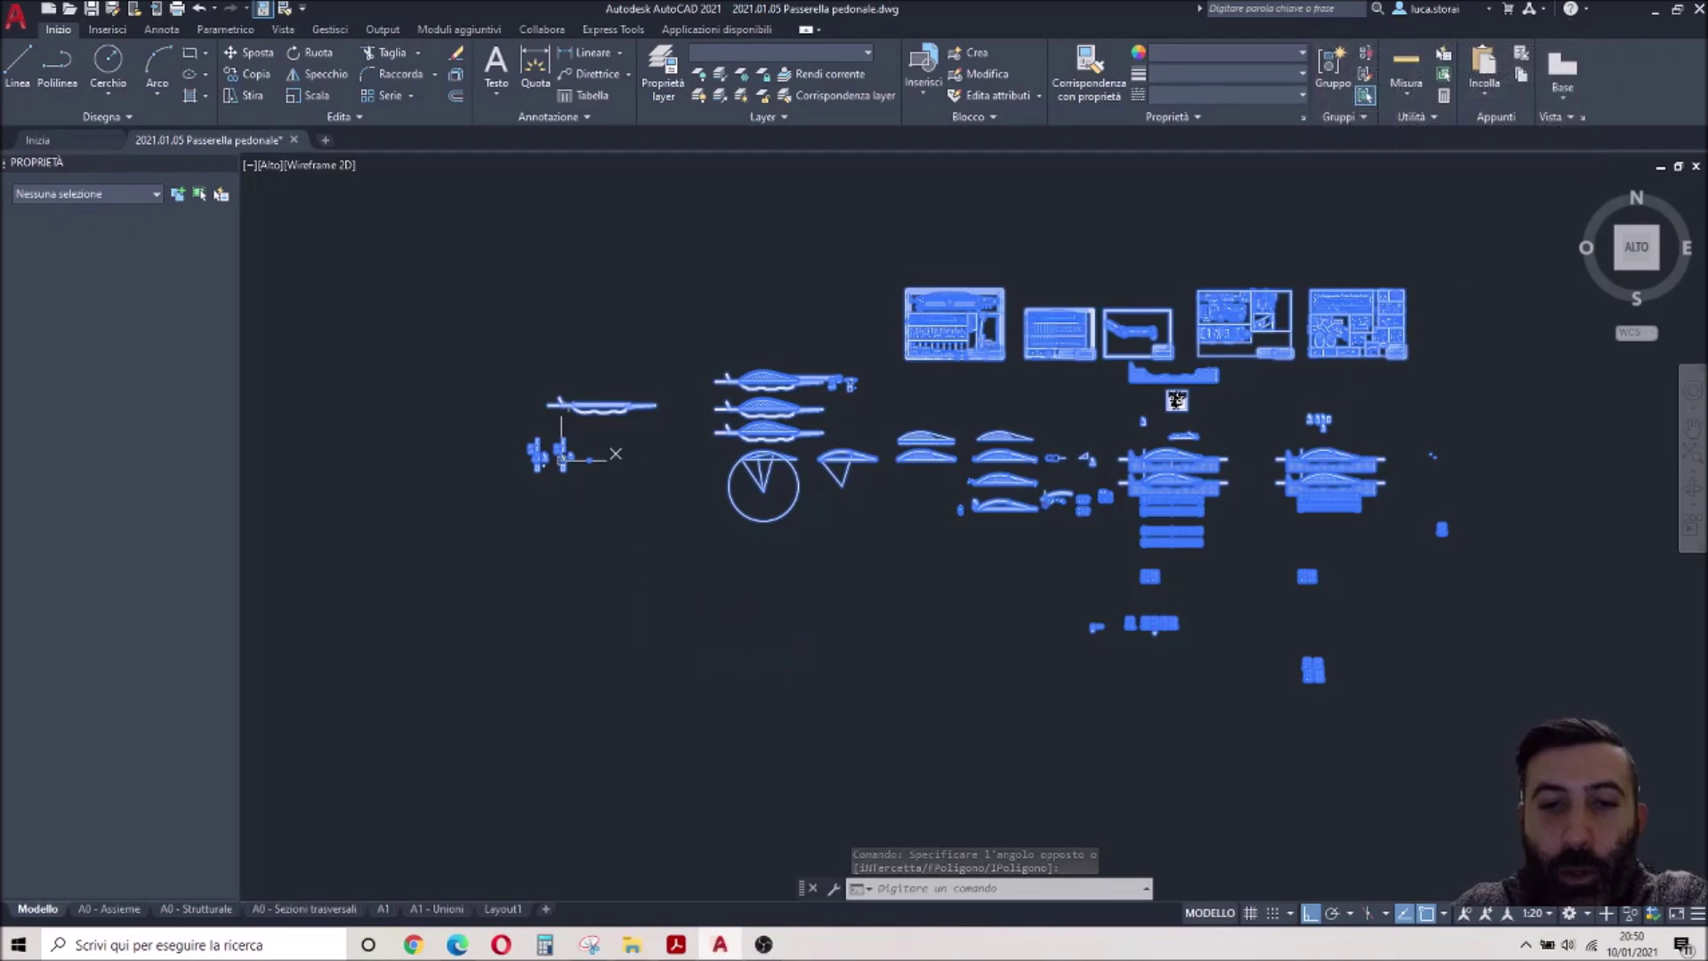
{"action": "left_click", "coordinate": [705, 553]}
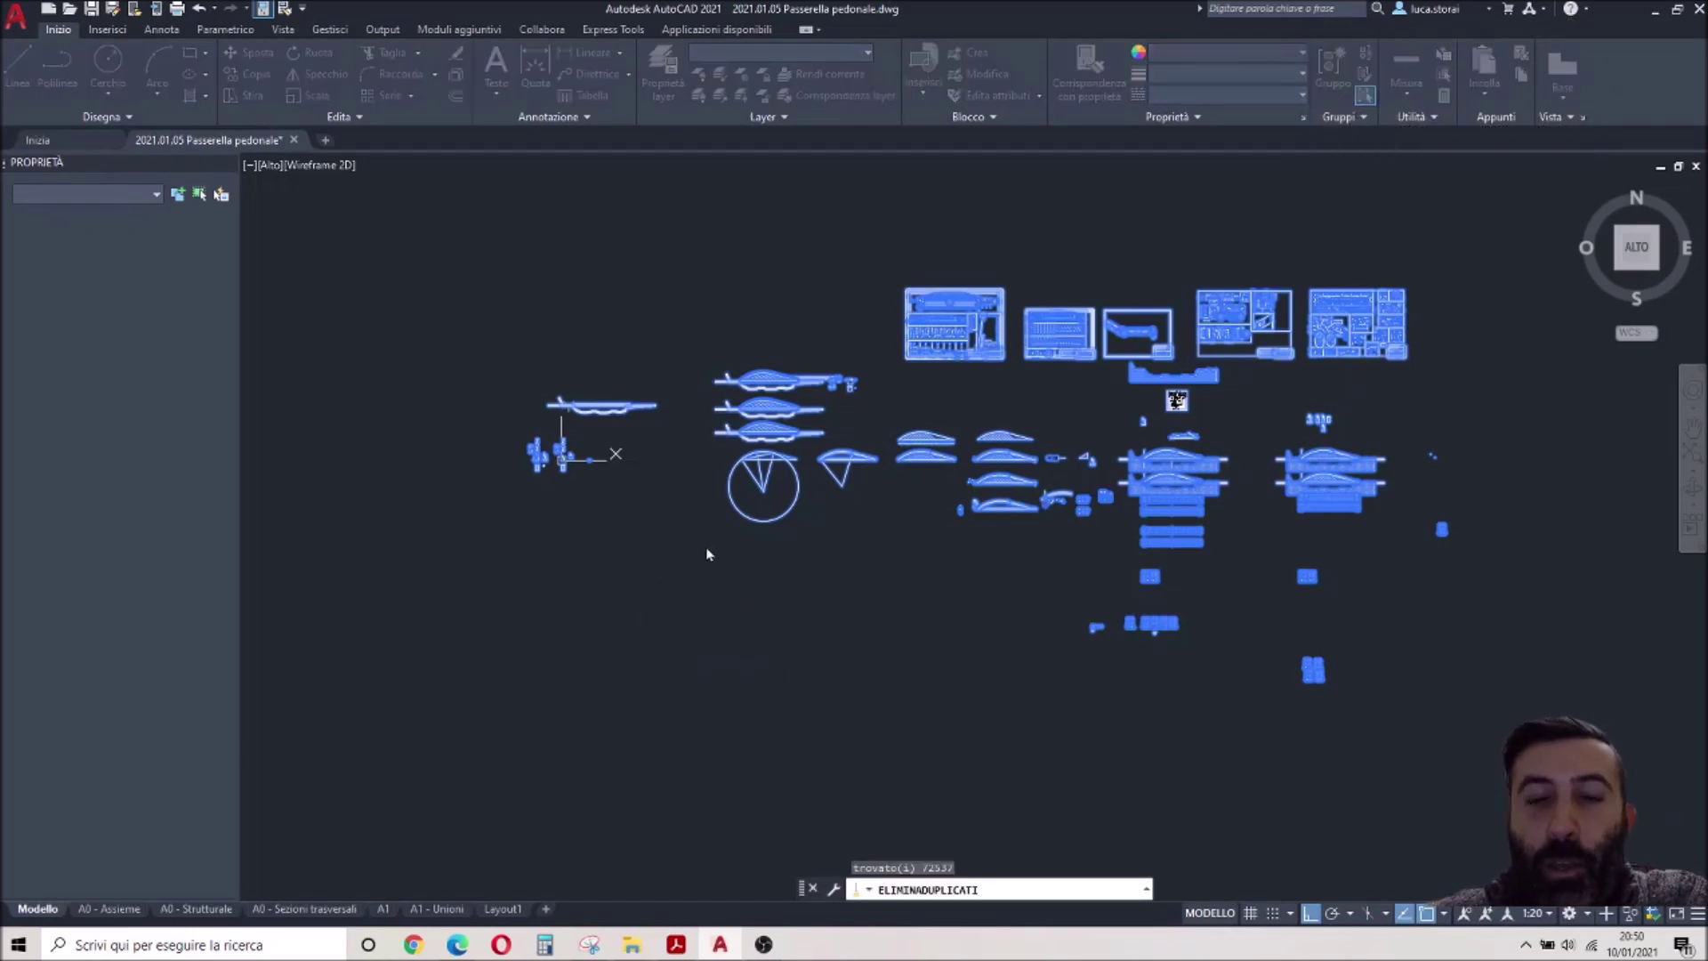
{"action": "key", "text": "Return"}
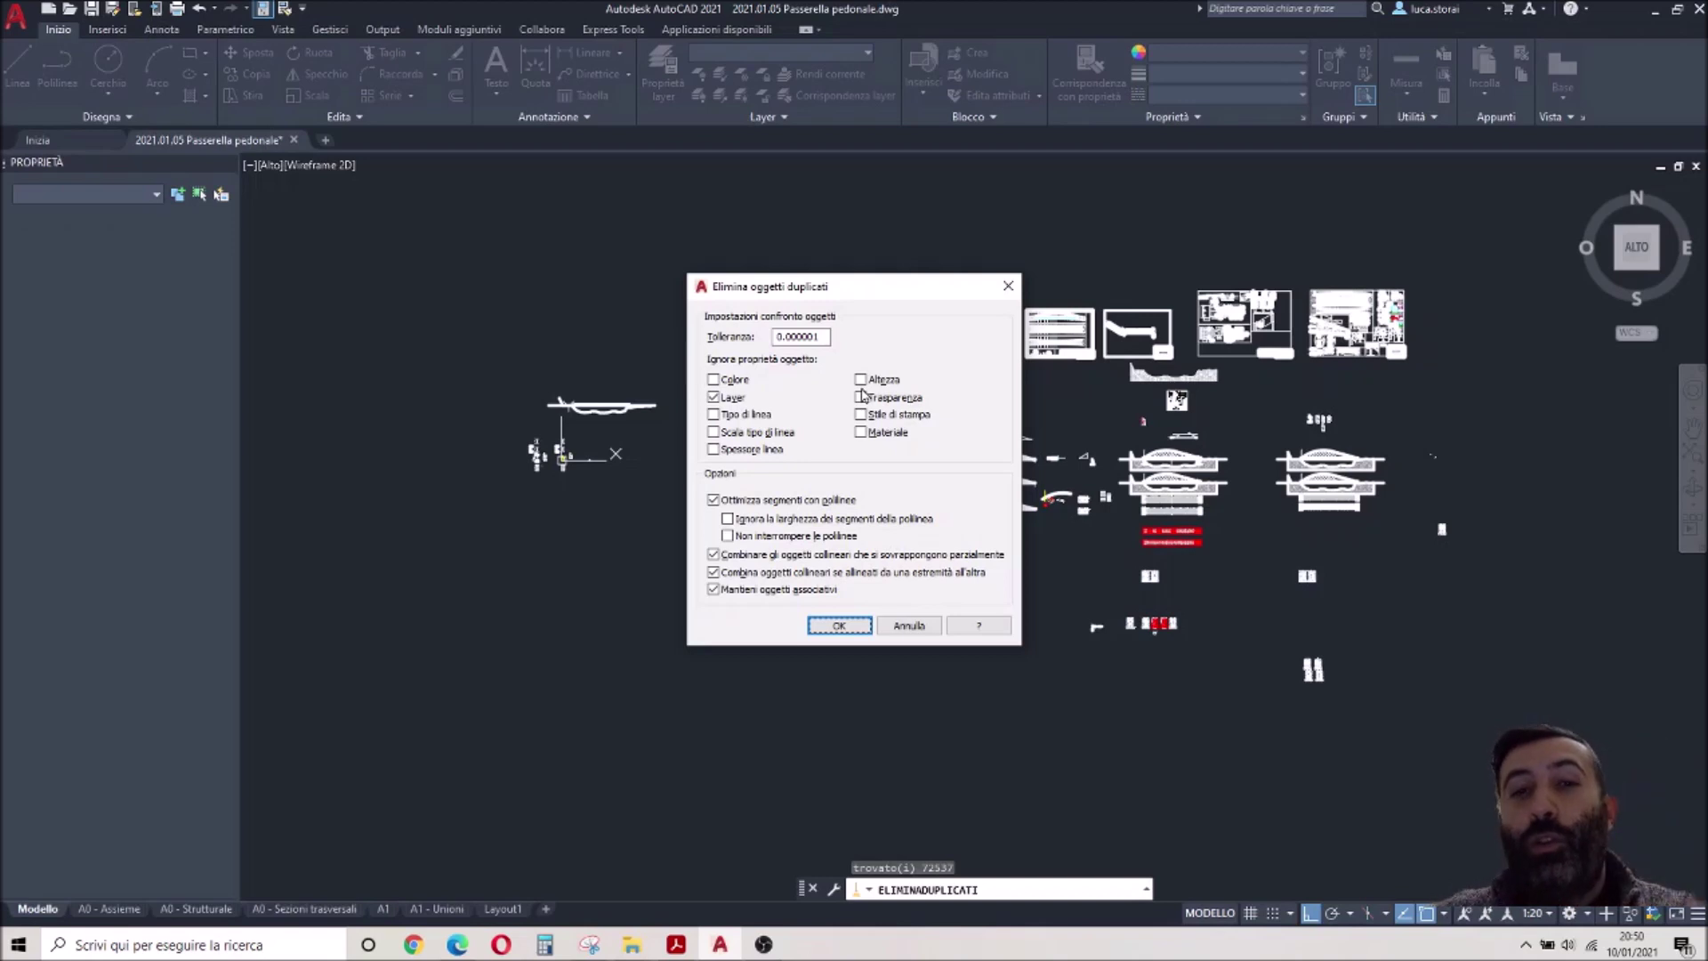
Stop ignoring Layer in the cleanup settings, deleting 198 duplicates and 1266 overlapping segments
{"action": "left_click", "coordinate": [735, 397]}
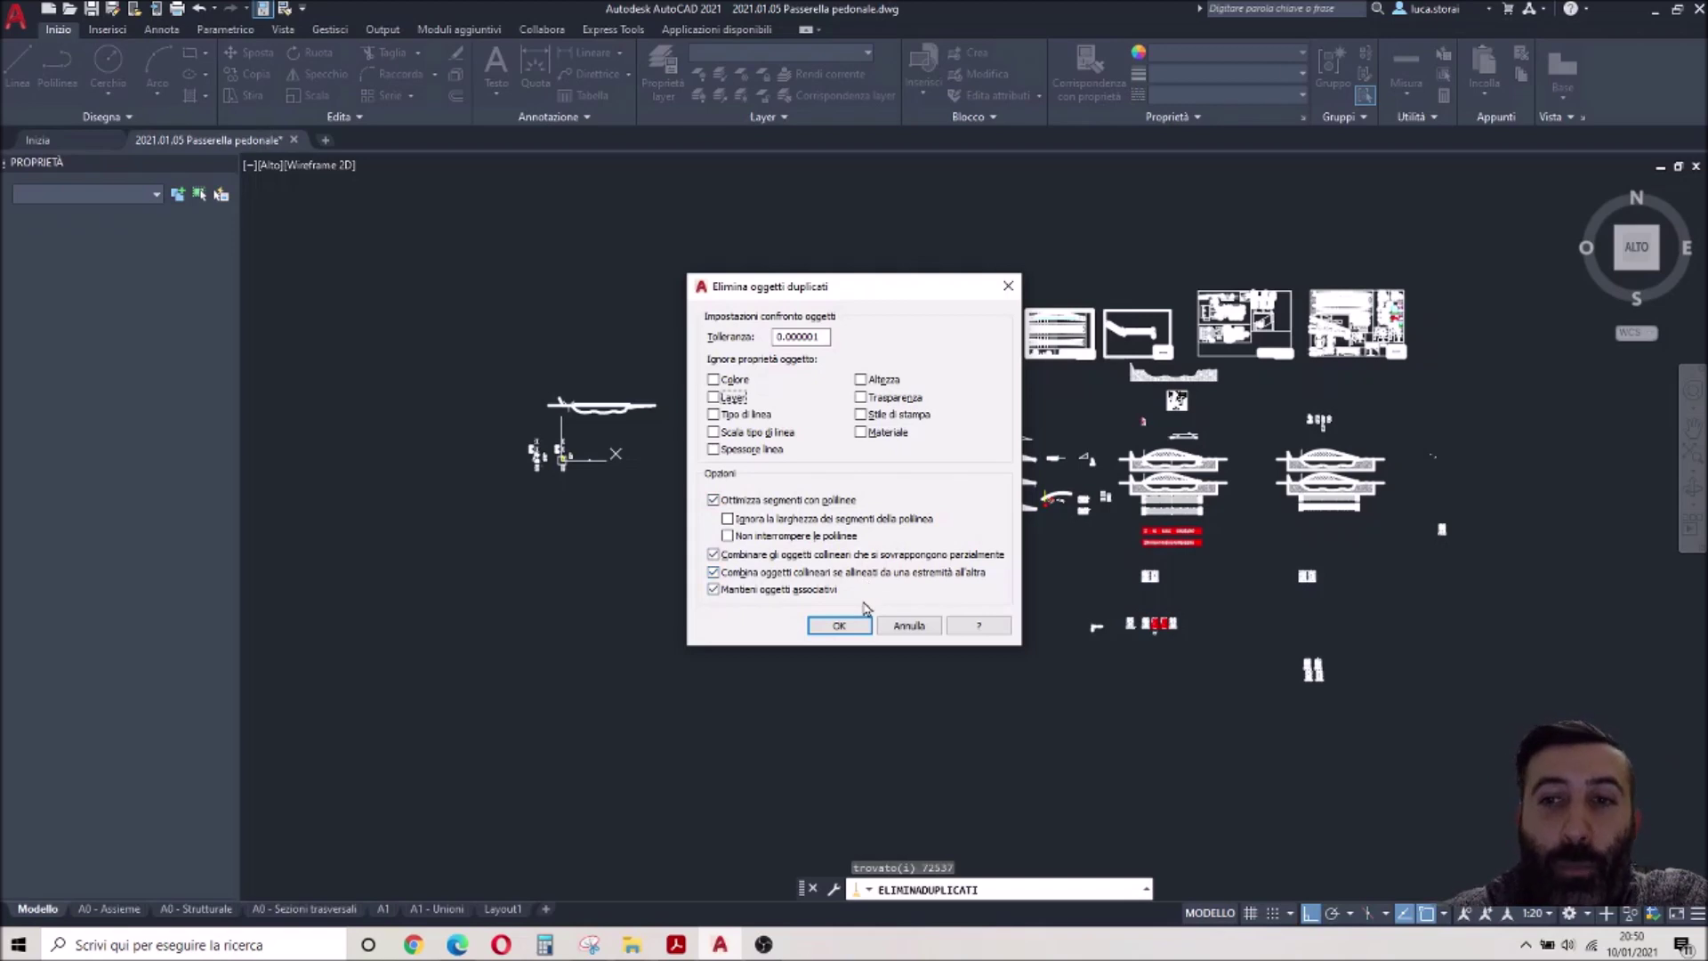
{"action": "left_click", "coordinate": [839, 626]}
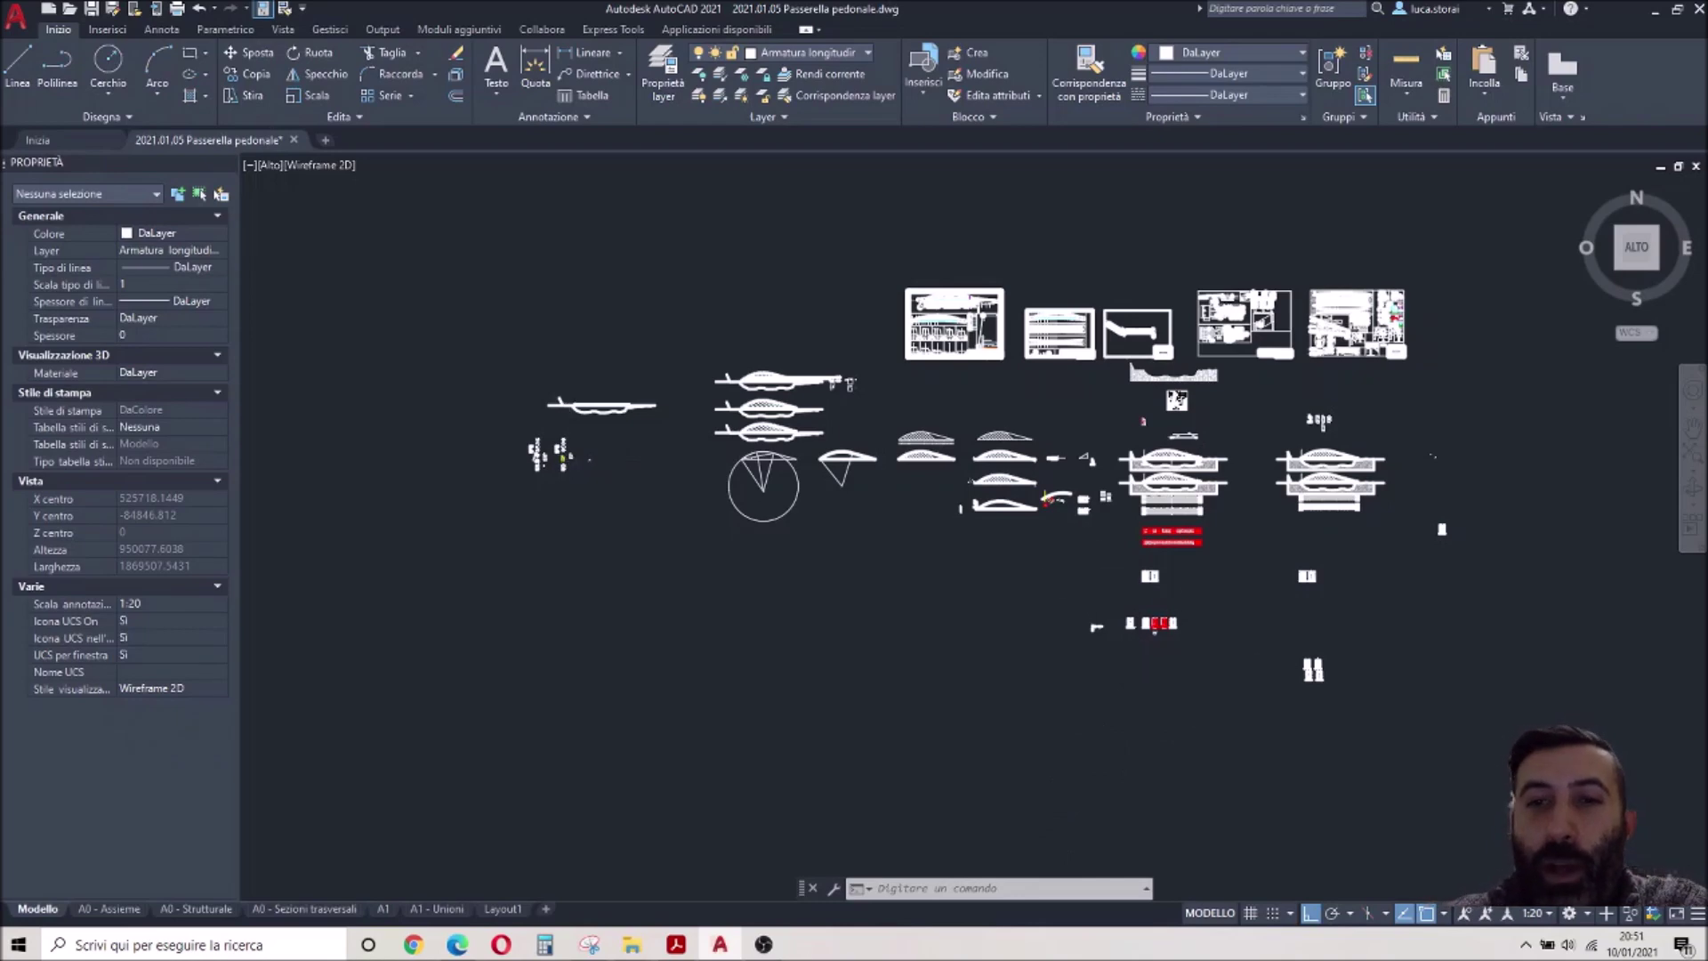
Draw a short horizontal line in the empty area below the bridge sections
{"action": "scroll", "coordinate": [1087, 570], "scroll_direction": "up", "scroll_amount": 4}
{"action": "scroll", "coordinate": [945, 545], "scroll_direction": "up", "scroll_amount": 4}
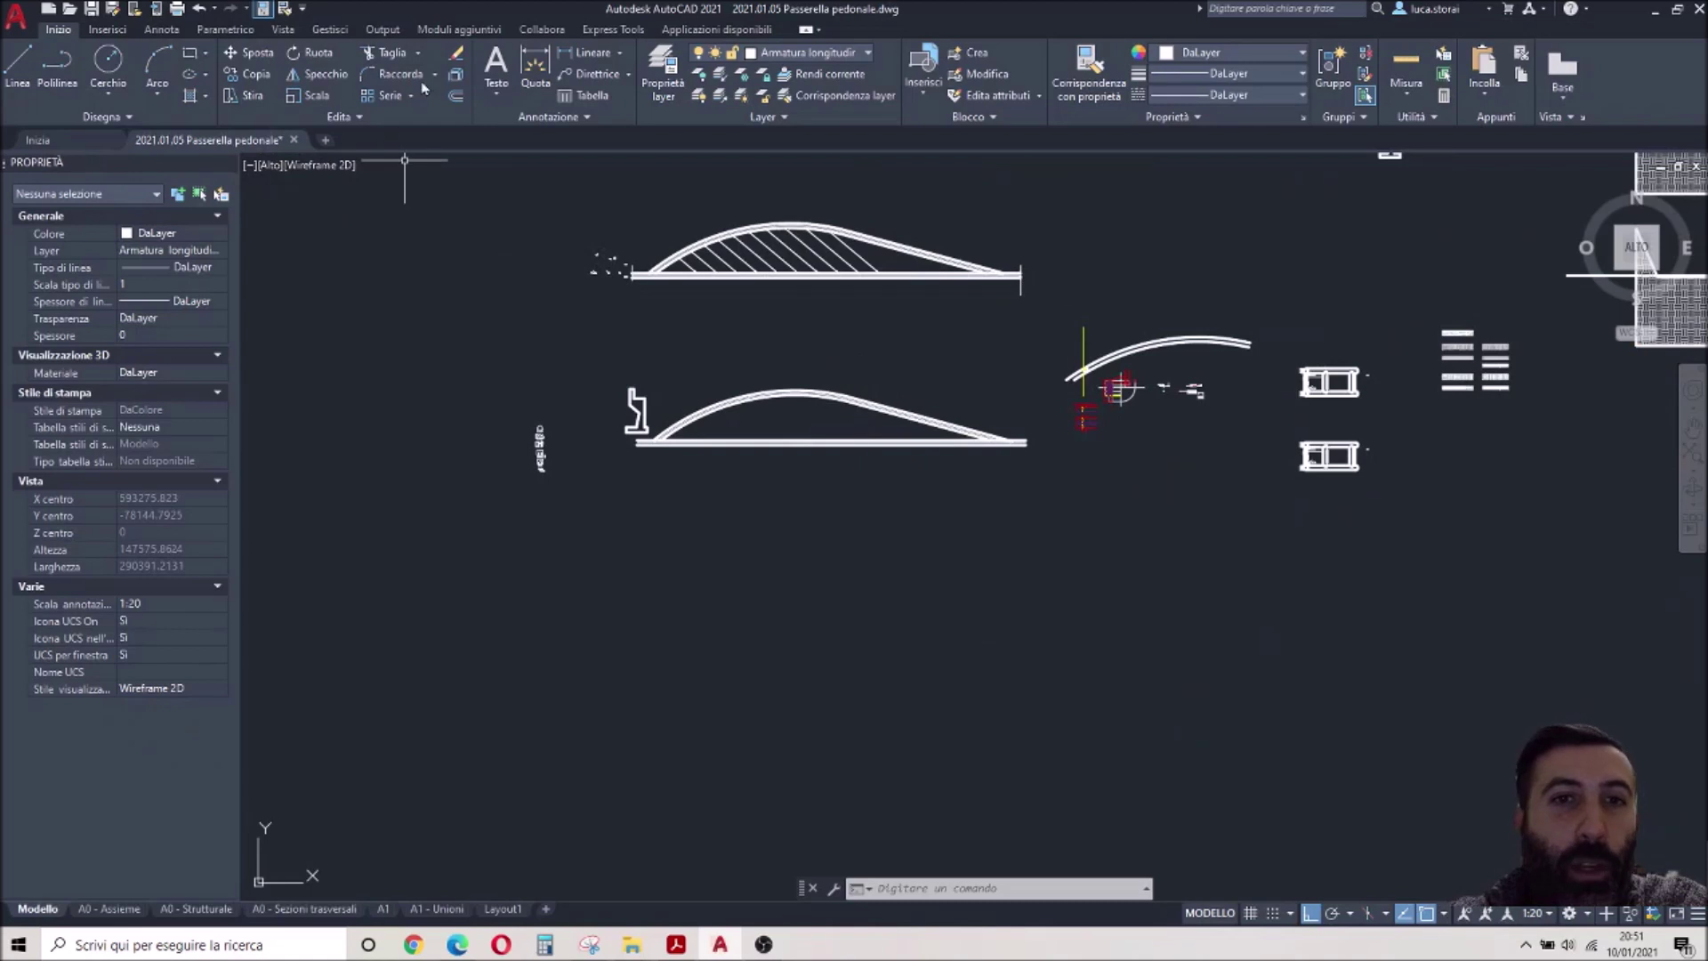
{"action": "left_click", "coordinate": [17, 66]}
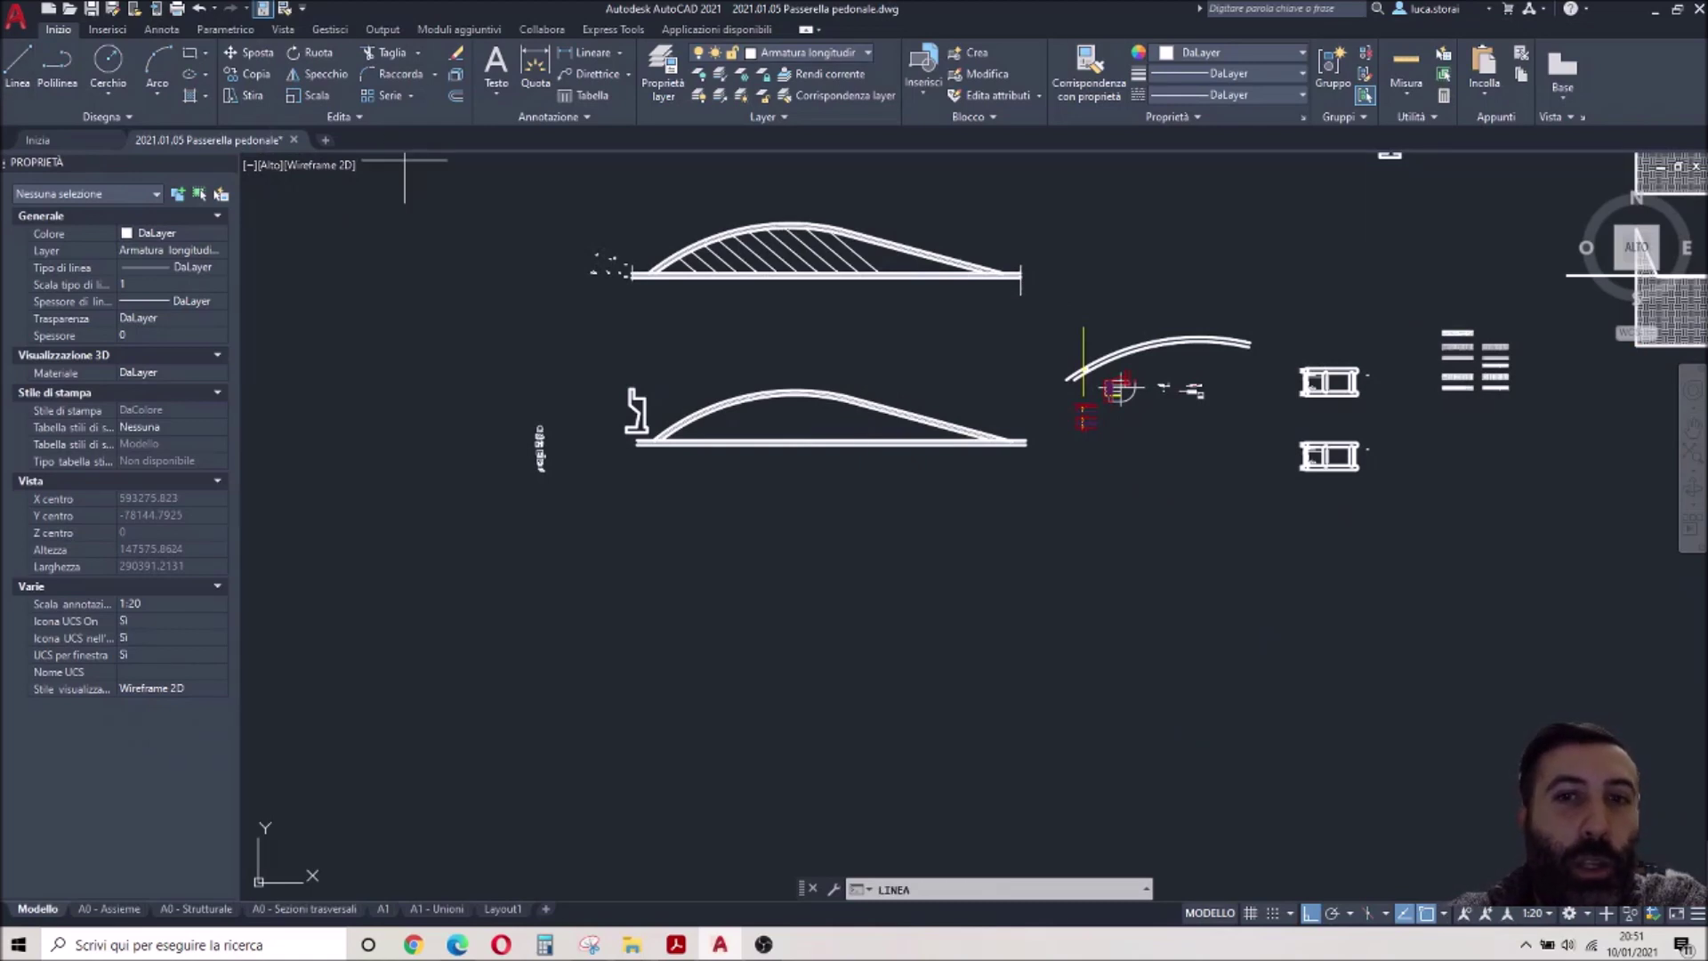
{"action": "left_click", "coordinate": [835, 53]}
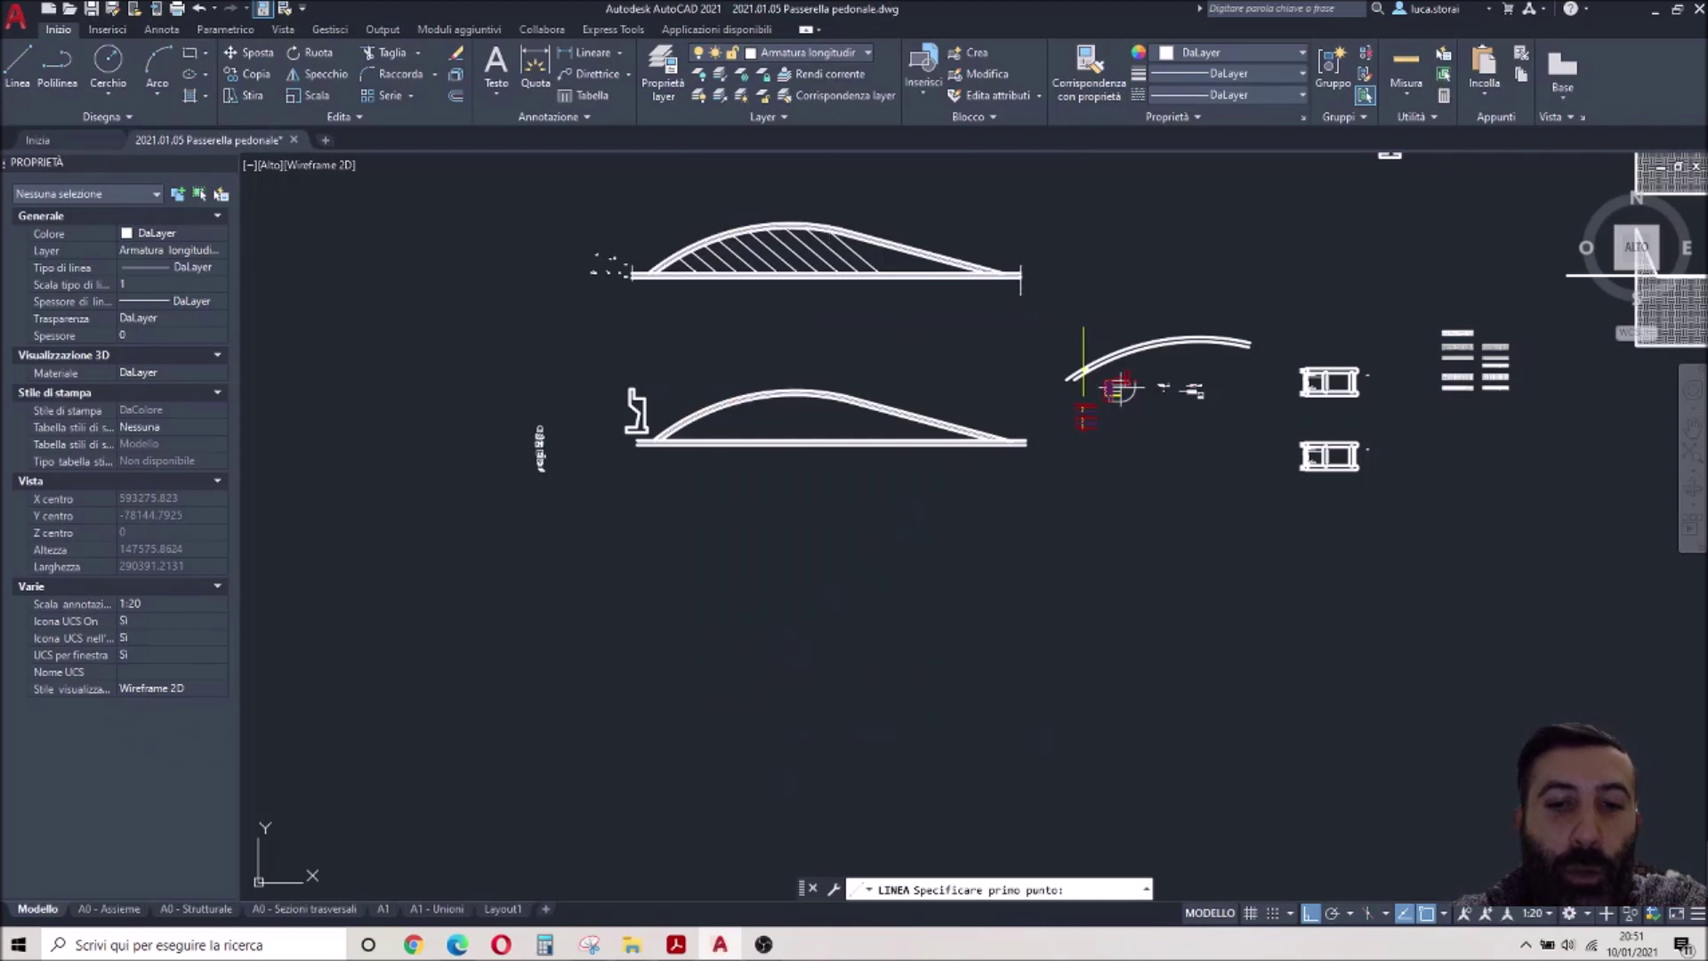
{"action": "left_click", "coordinate": [745, 637]}
{"action": "left_click", "coordinate": [858, 652]}
{"action": "key", "text": "Return"}
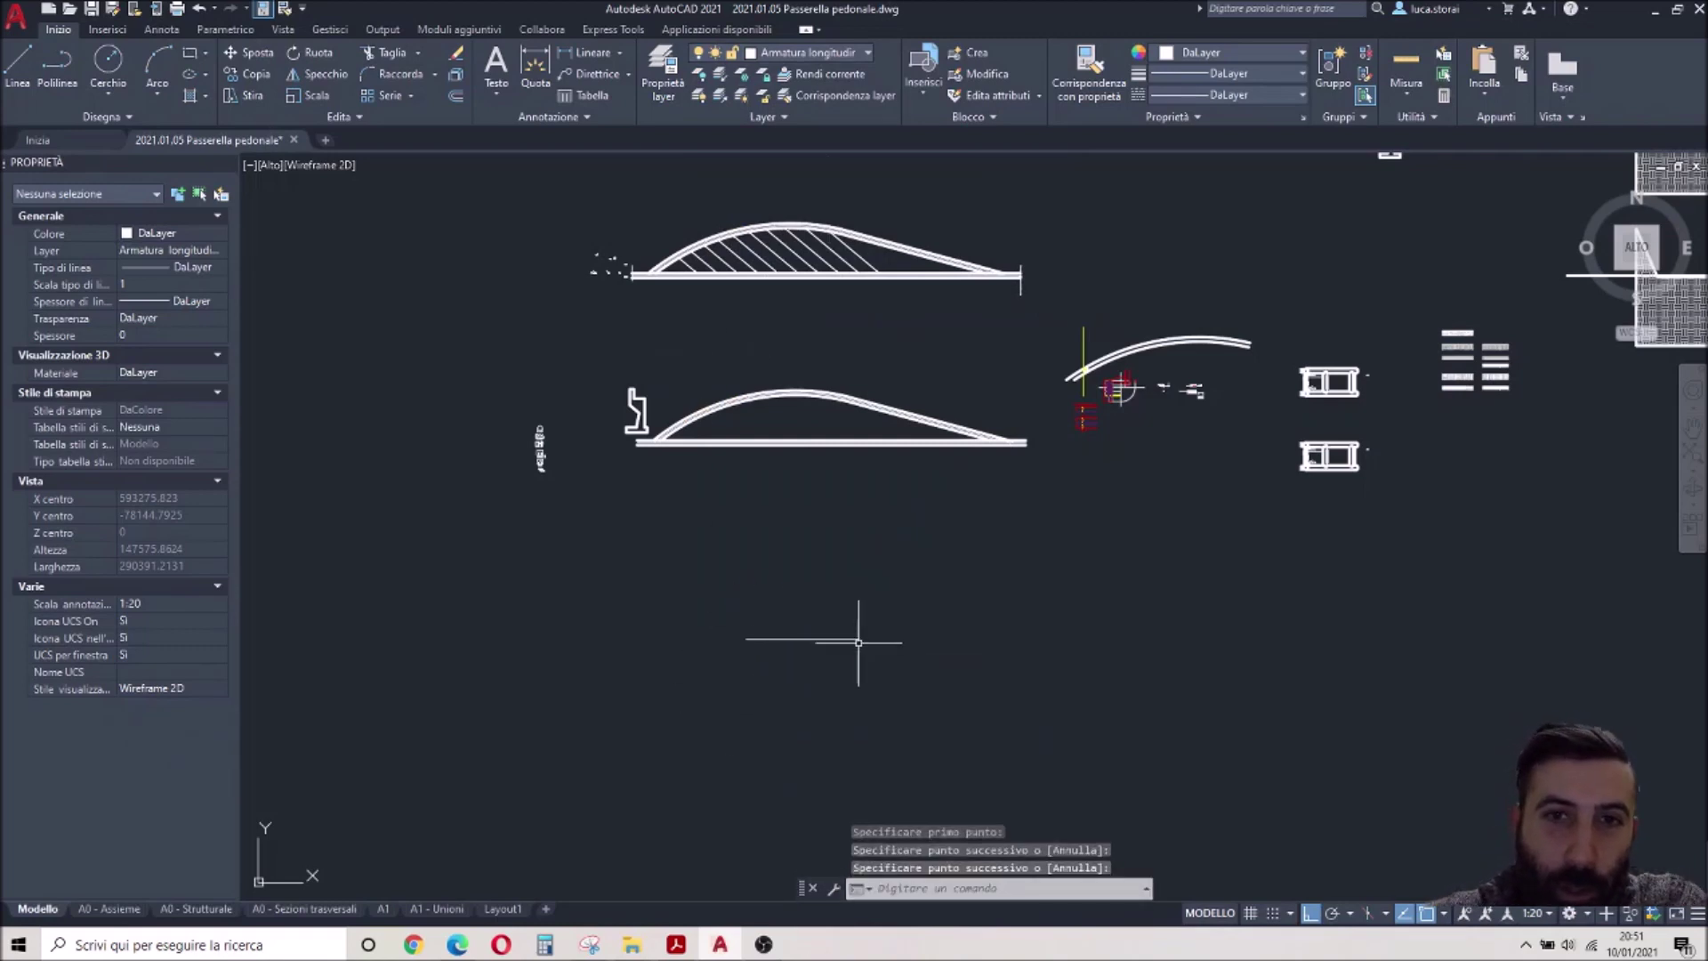
Draw a second line on top of it between its endpoints, then window-select both lines
{"action": "left_click", "coordinate": [18, 64]}
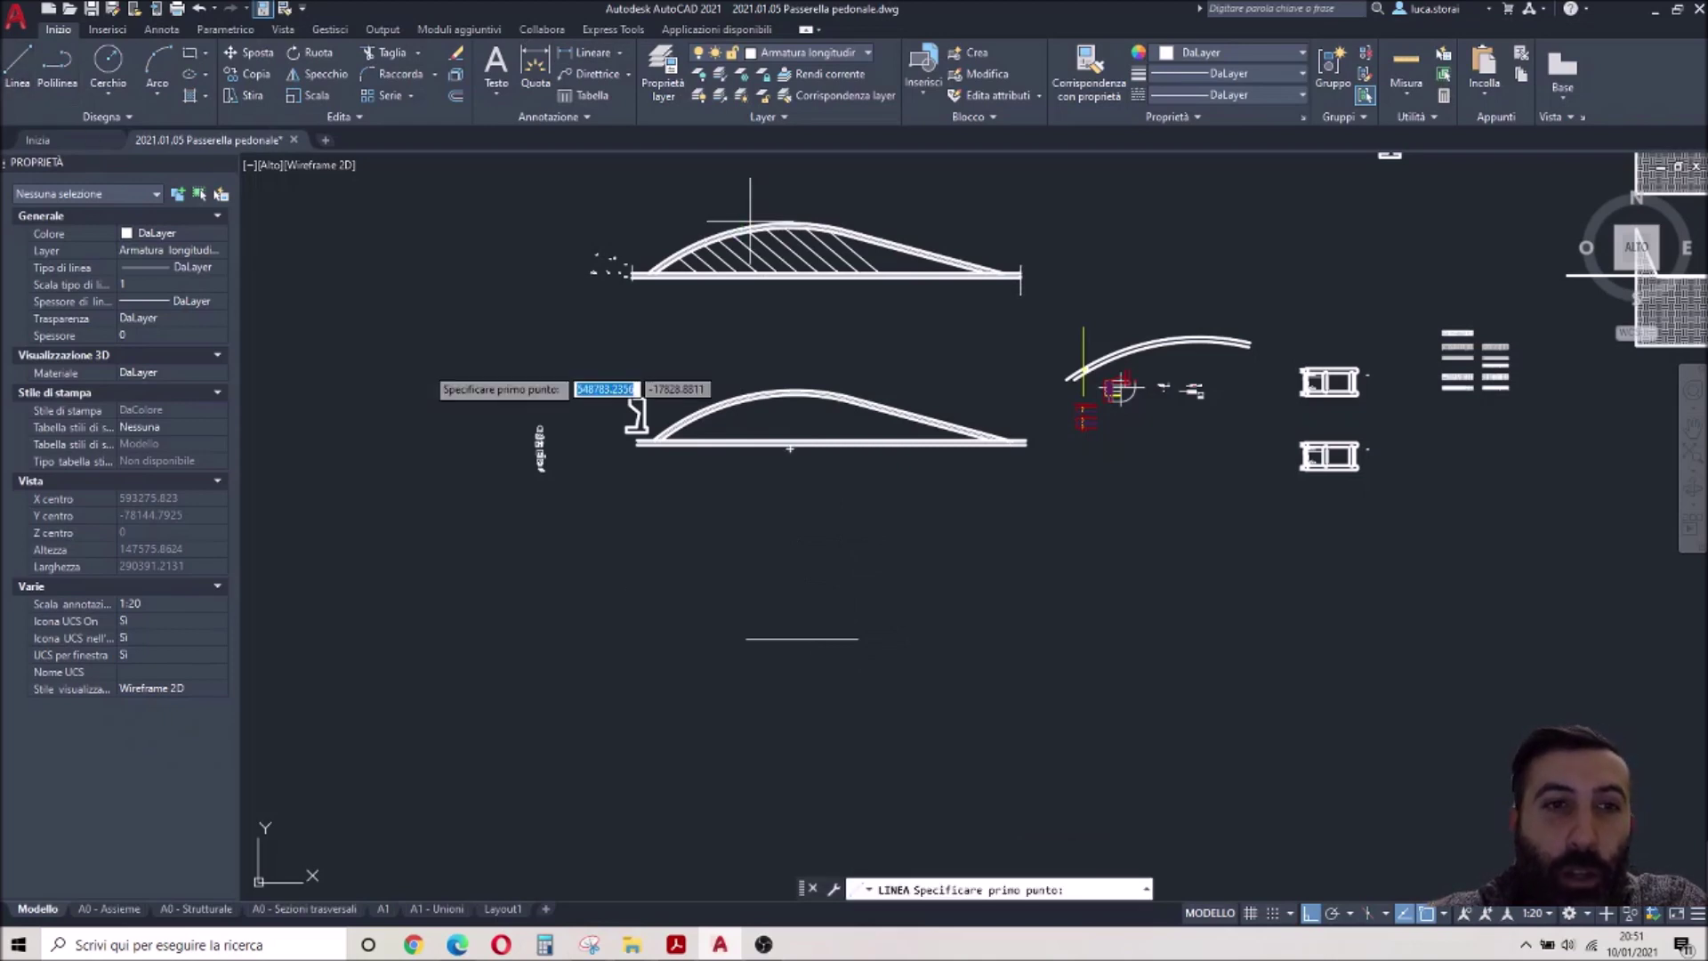
{"action": "left_click", "coordinate": [746, 638]}
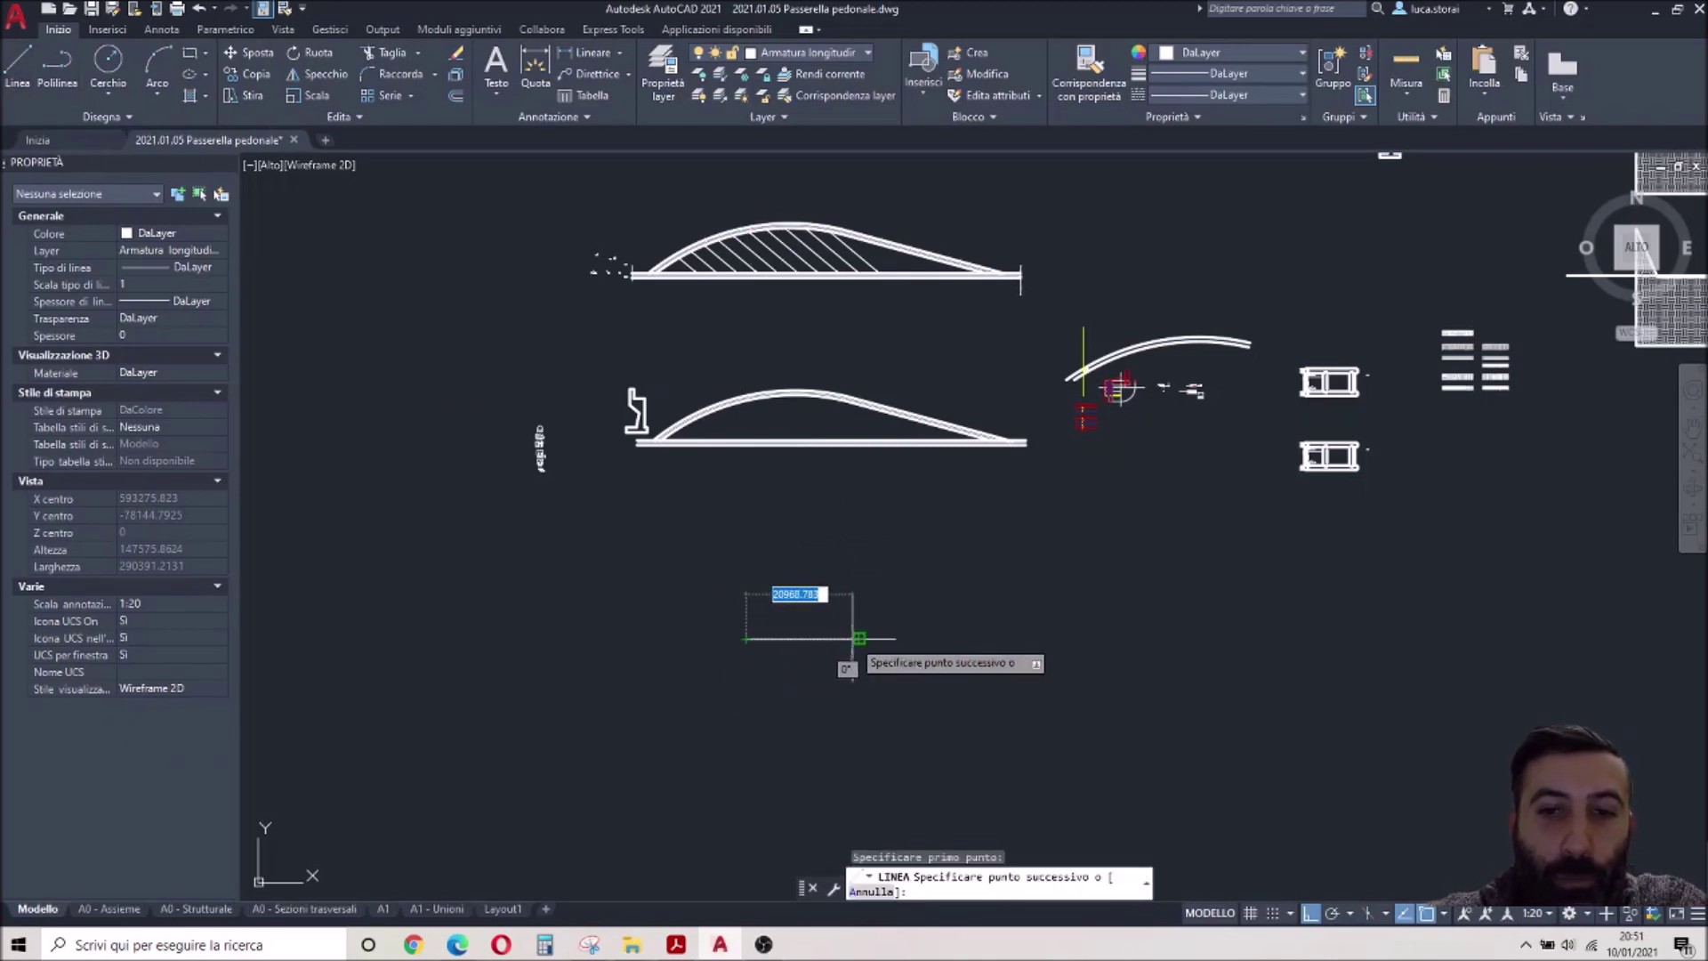
{"action": "left_click", "coordinate": [859, 638]}
{"action": "key", "text": "Return"}
{"action": "left_click", "coordinate": [719, 602]}
{"action": "left_click", "coordinate": [874, 675]}
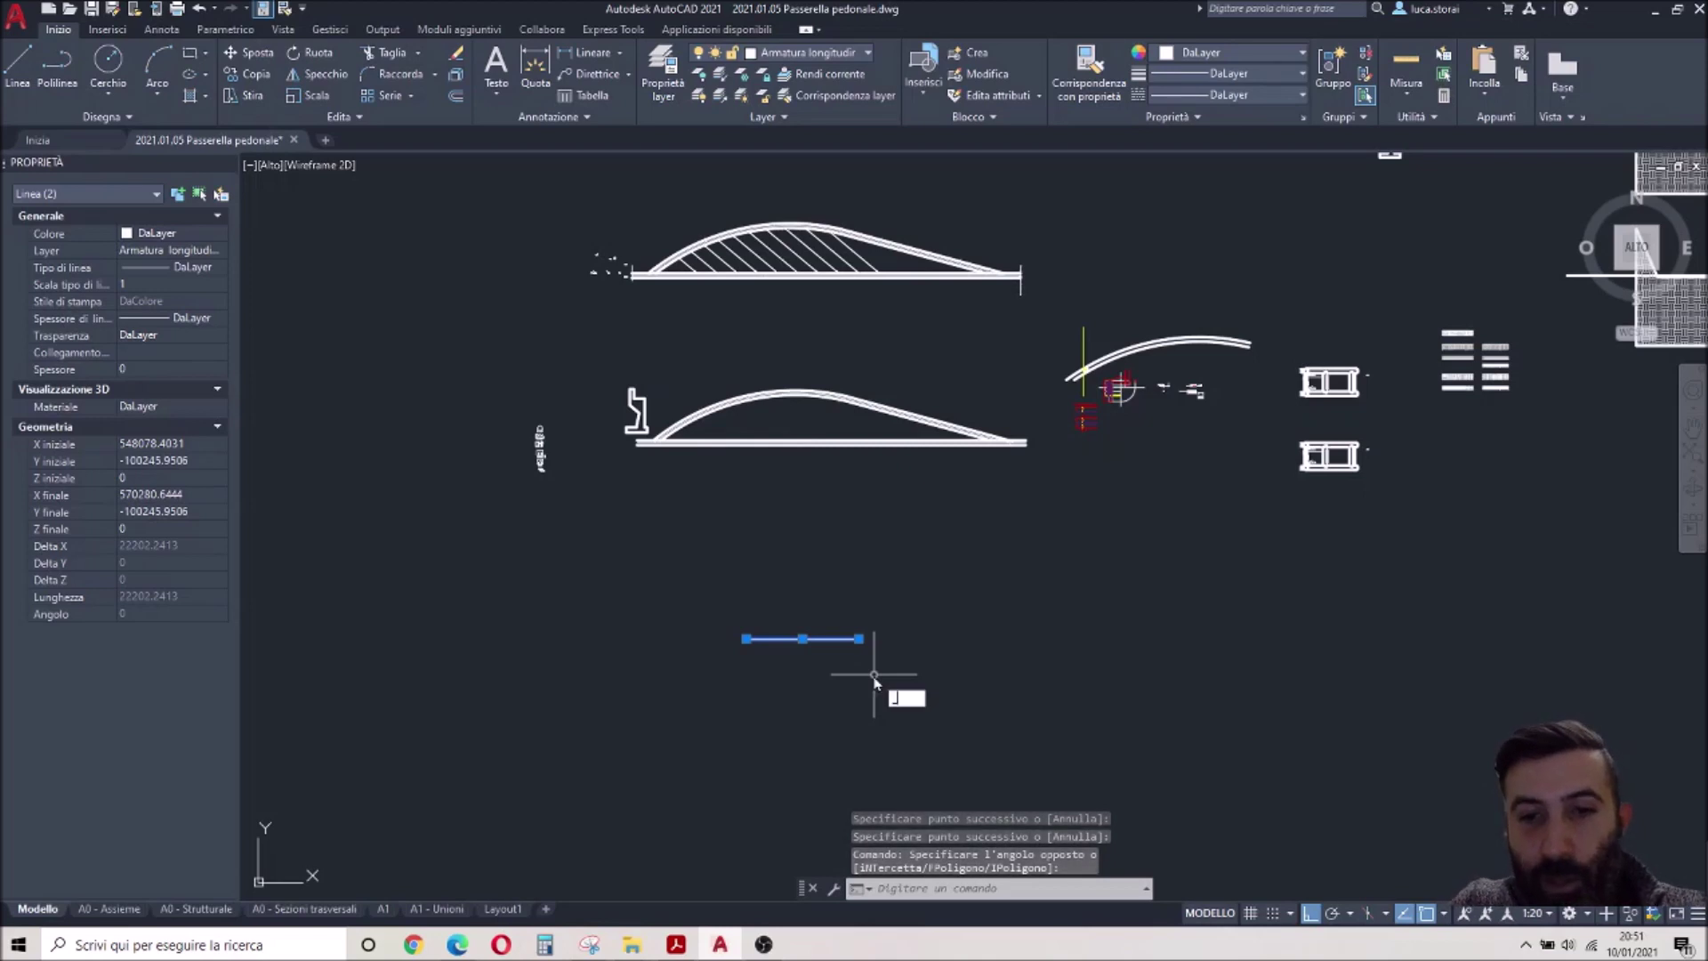
Run OVERKILL on the two coincident lines, deleting 1 duplicate
{"action": "type", "text": "ca"}
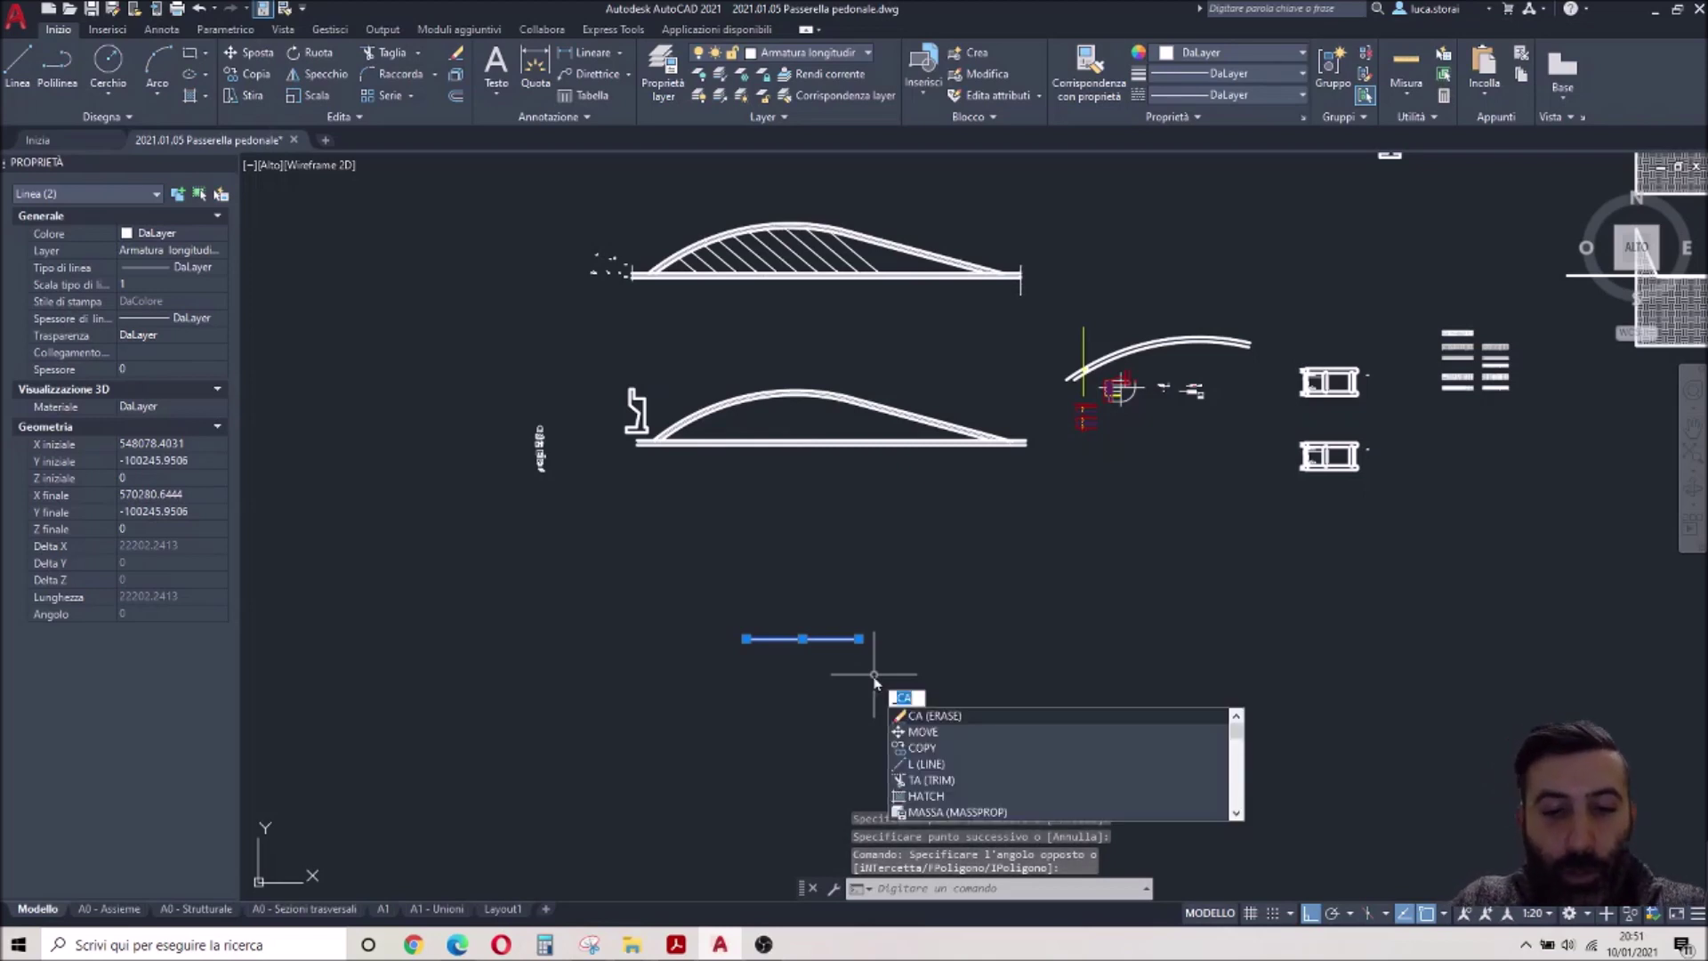
{"action": "type", "text": "_overkill"}
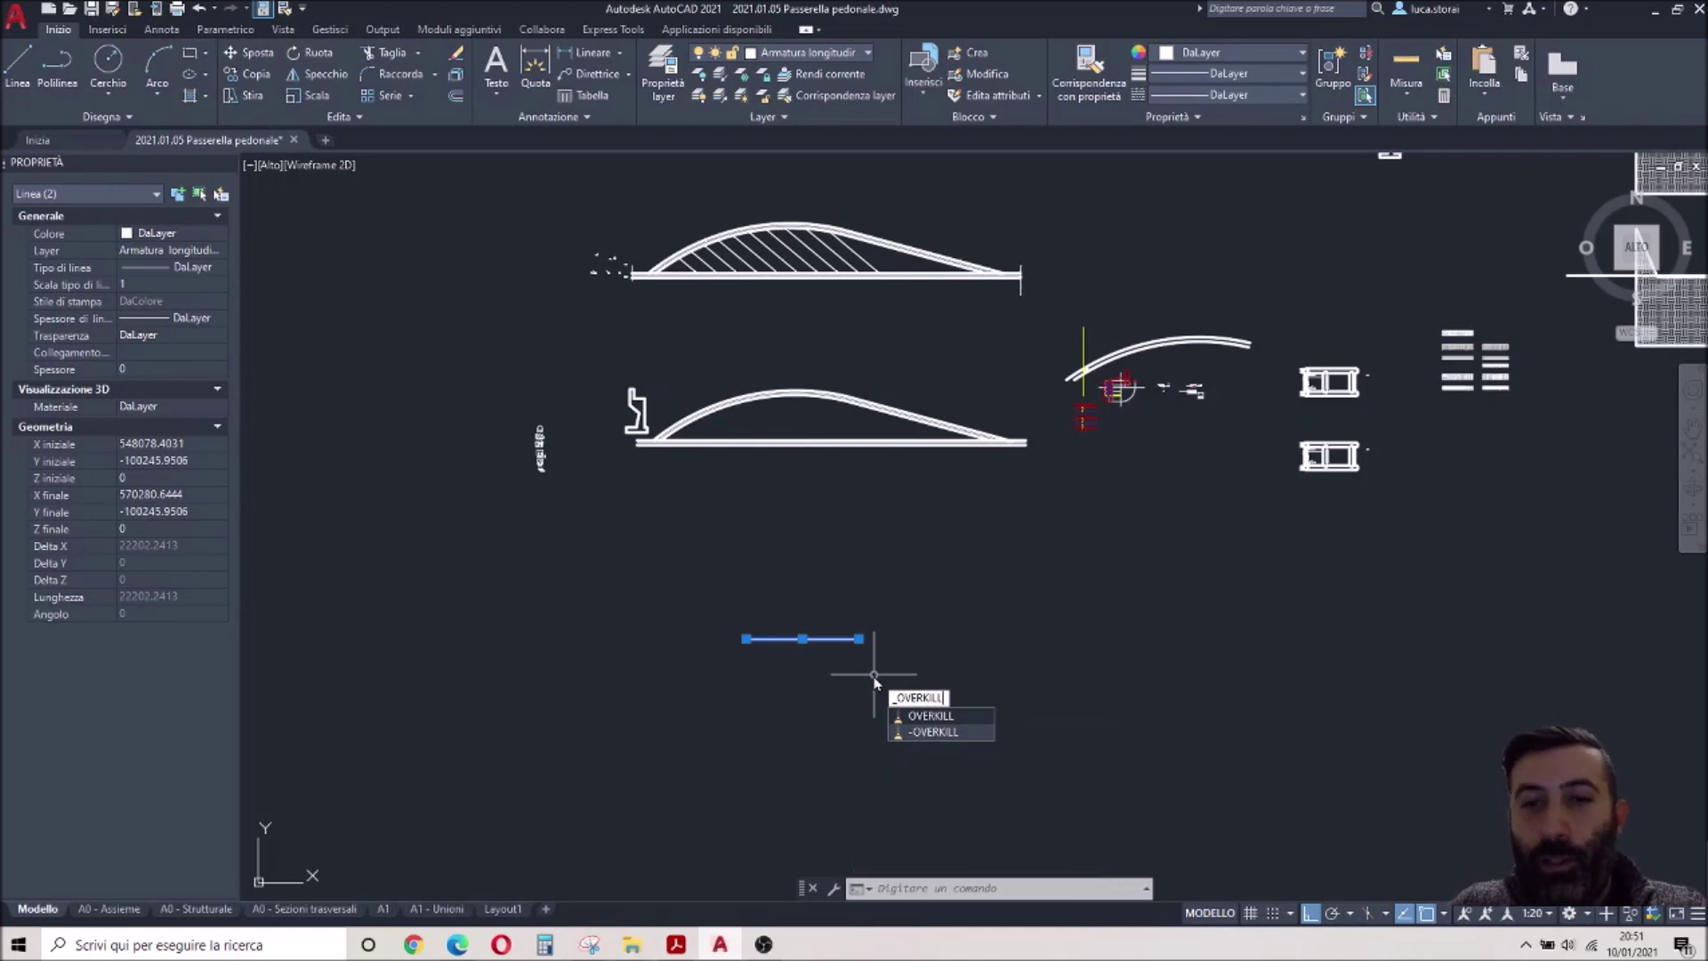
{"action": "key", "text": "Return"}
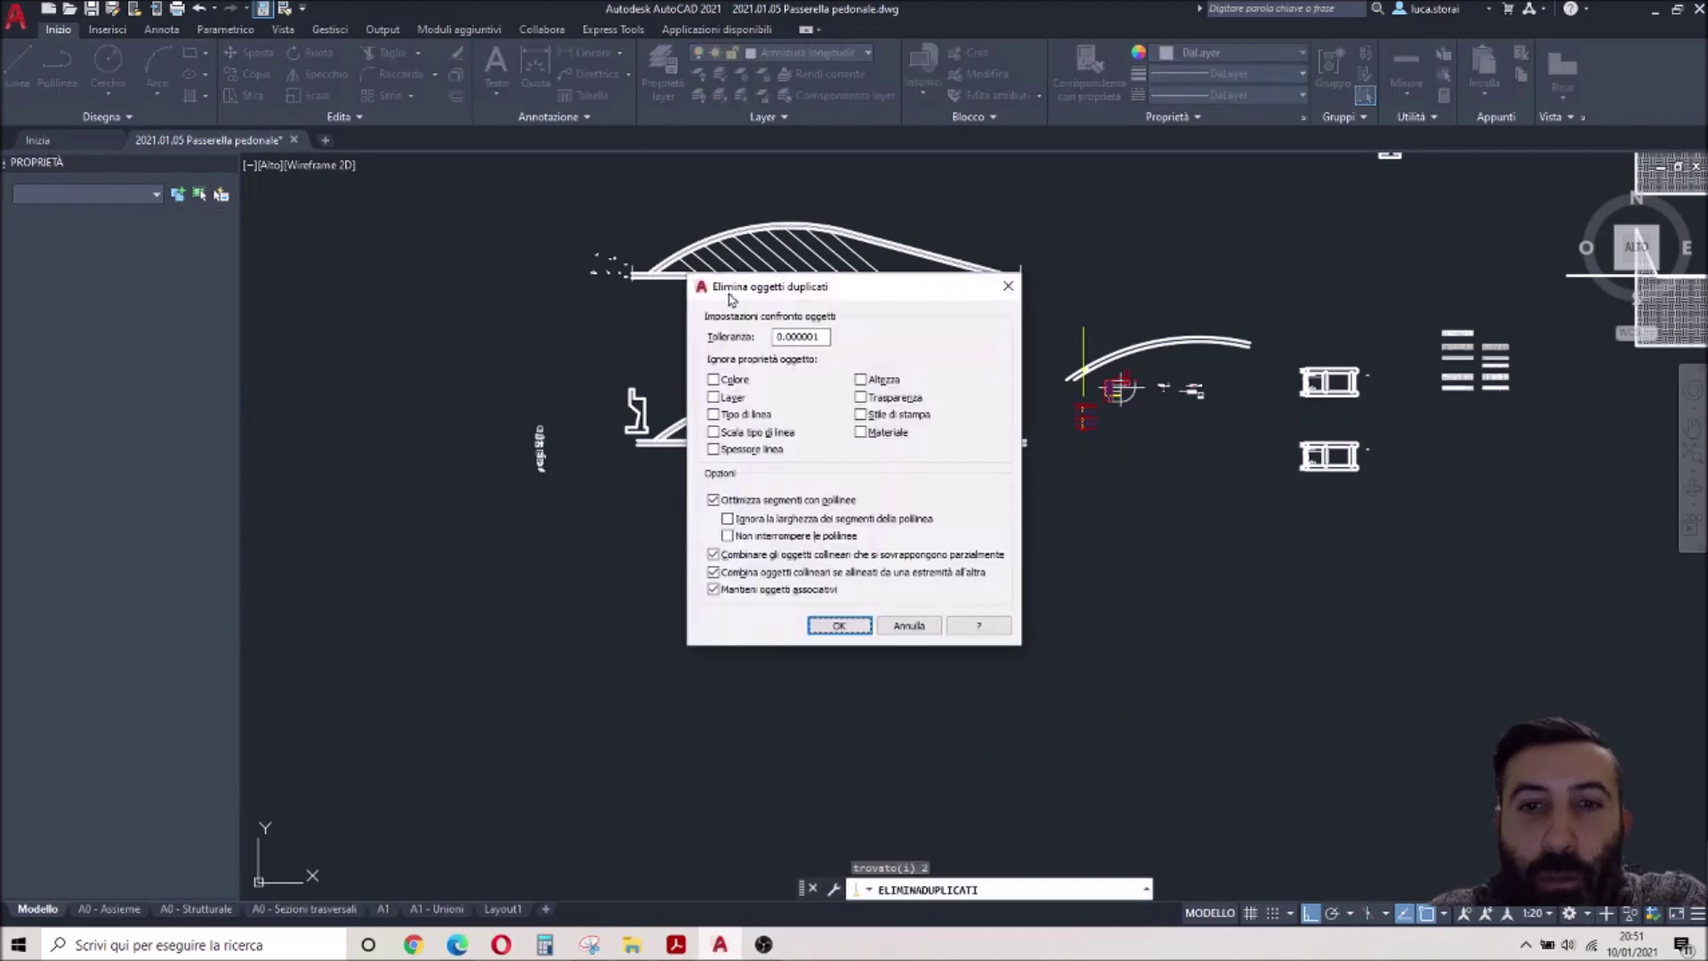
{"action": "left_click", "coordinate": [840, 626]}
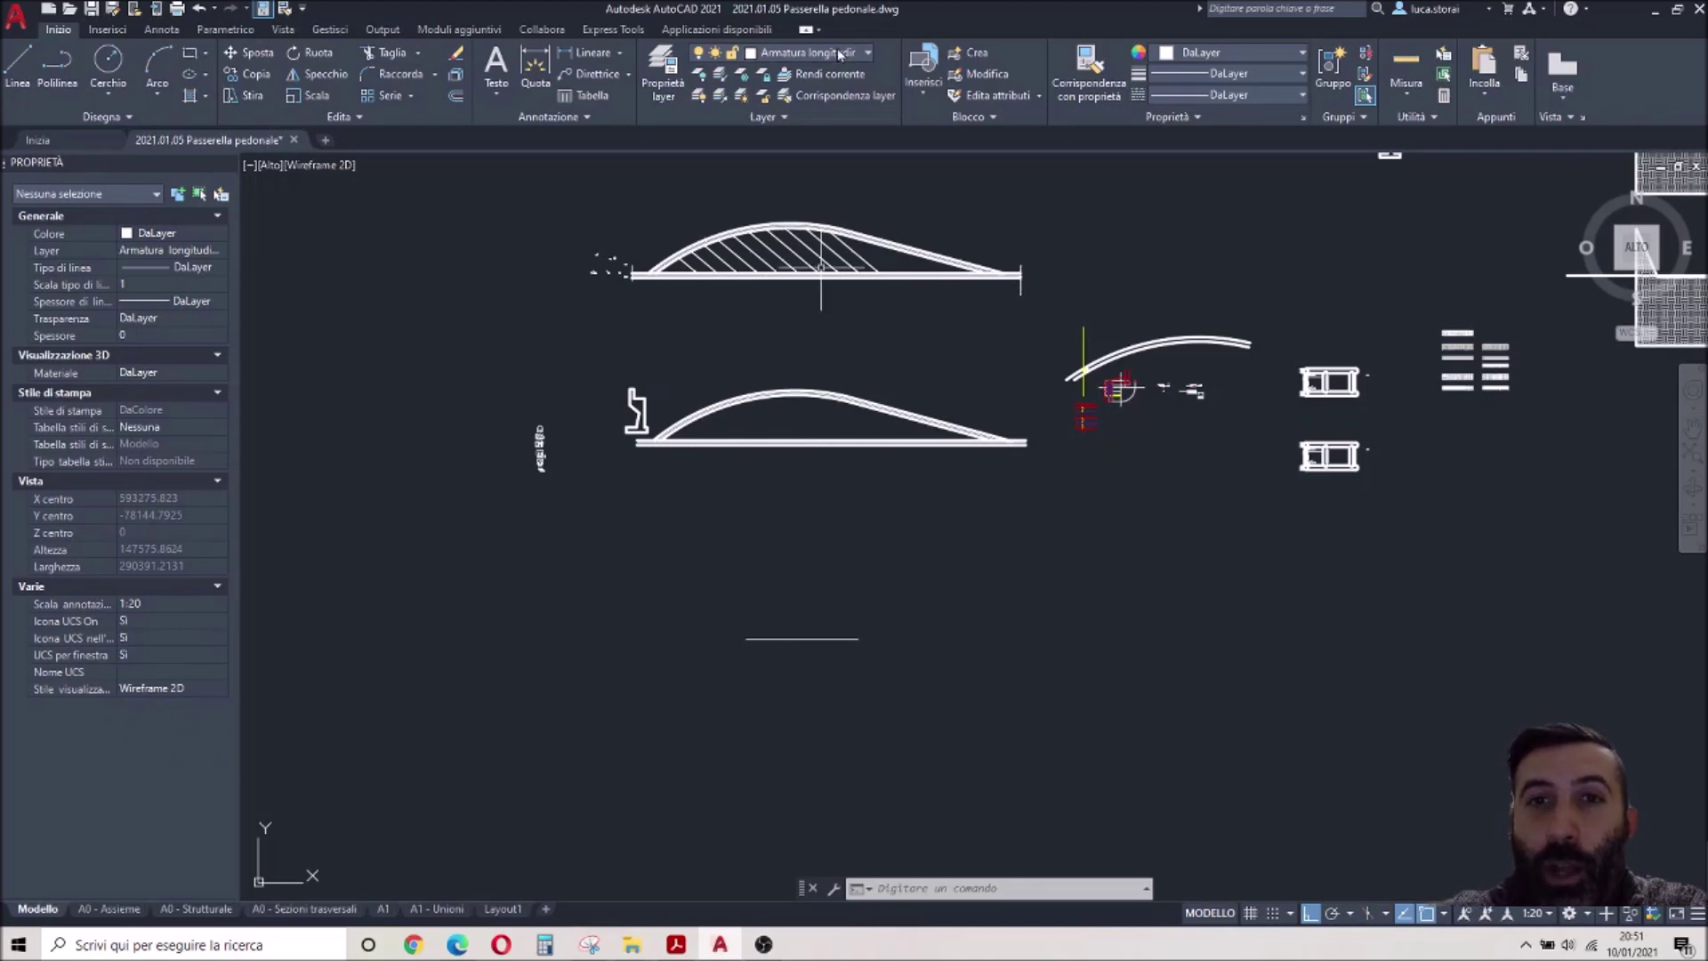
On the Baggiolini layer, draw a line exactly over the existing short line
{"action": "left_click", "coordinate": [786, 57]}
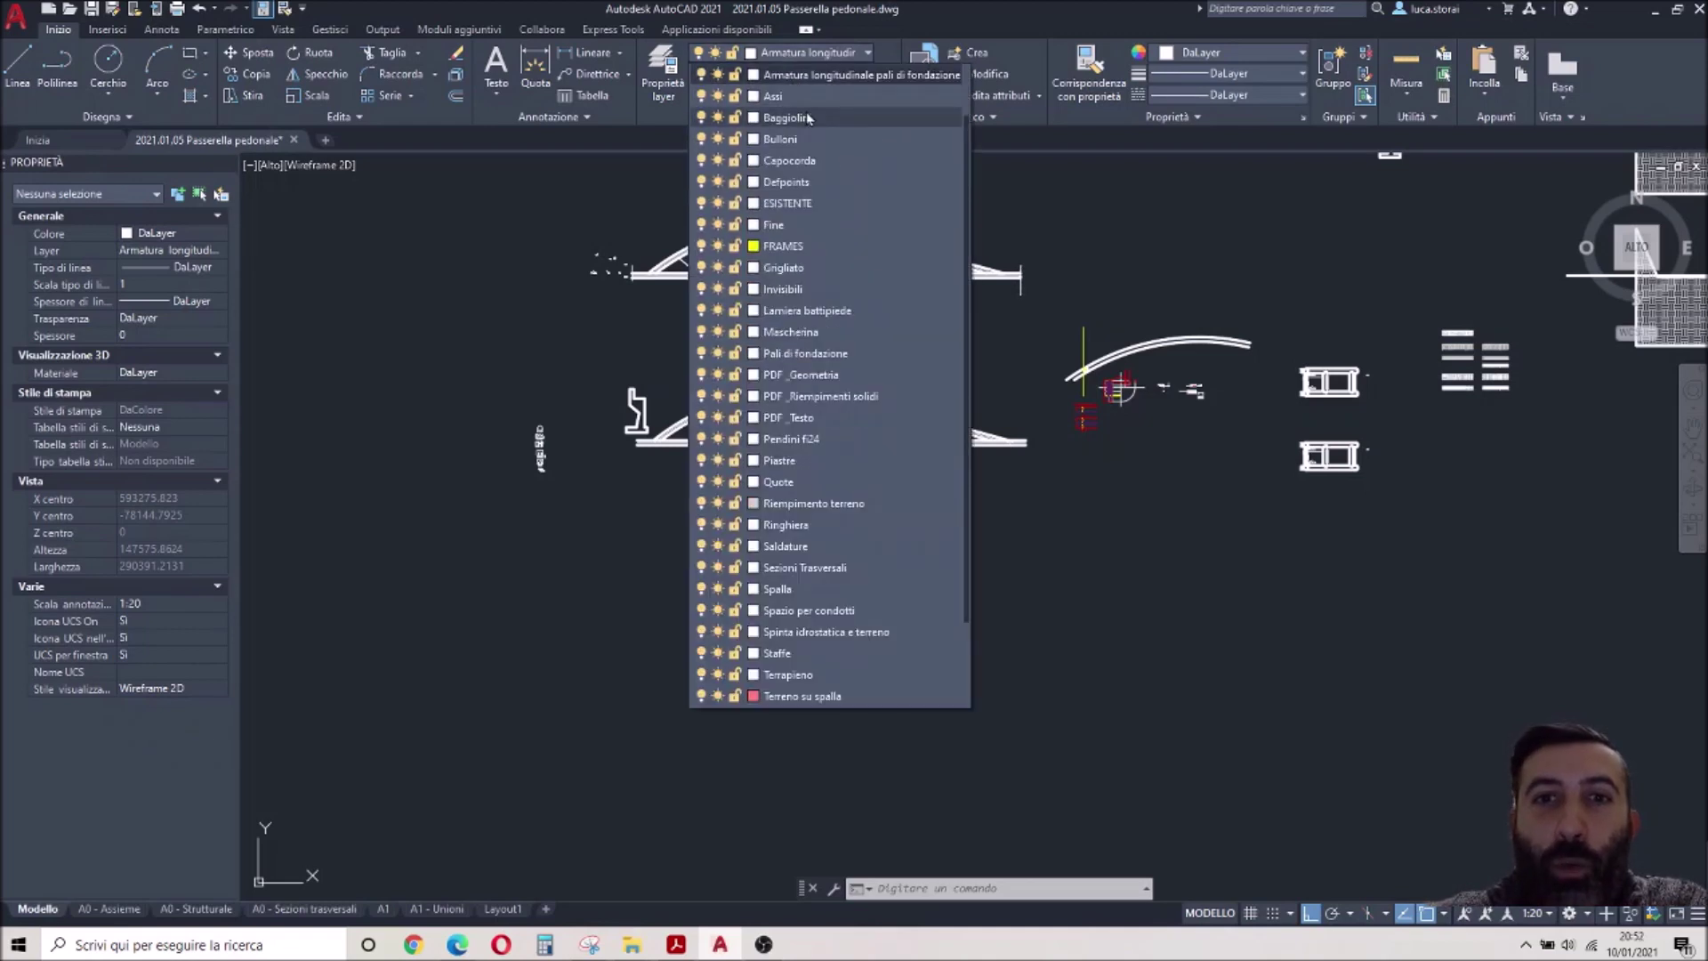
{"action": "left_click", "coordinate": [817, 116]}
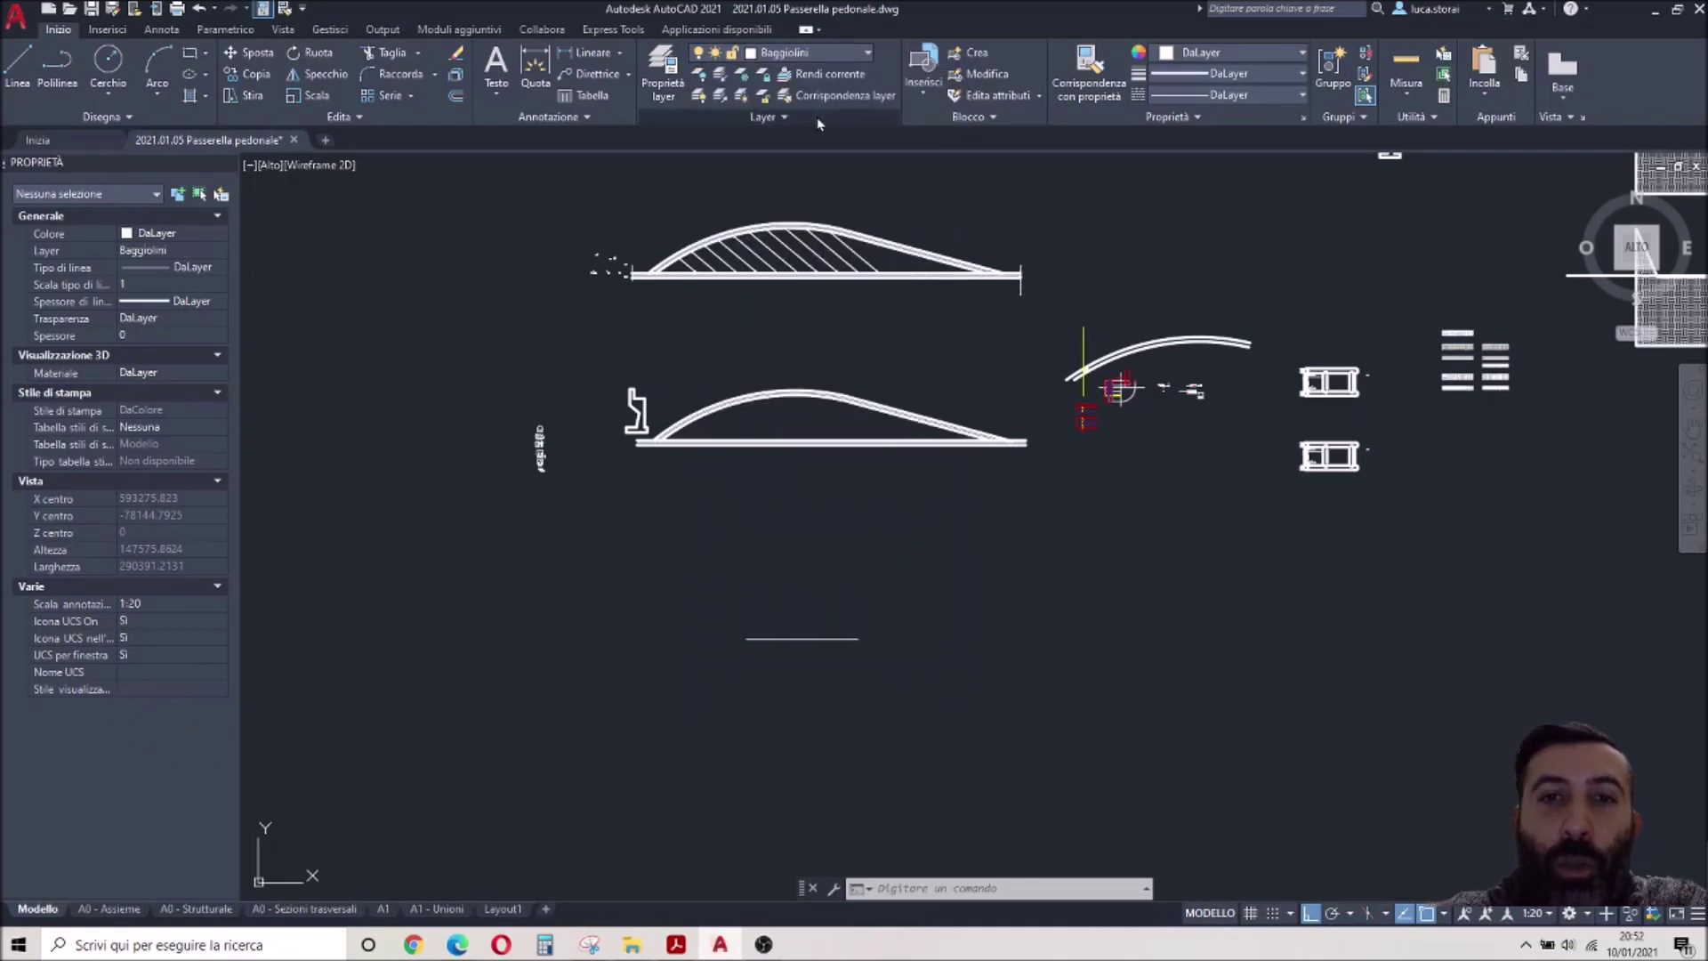
{"action": "left_click", "coordinate": [18, 67]}
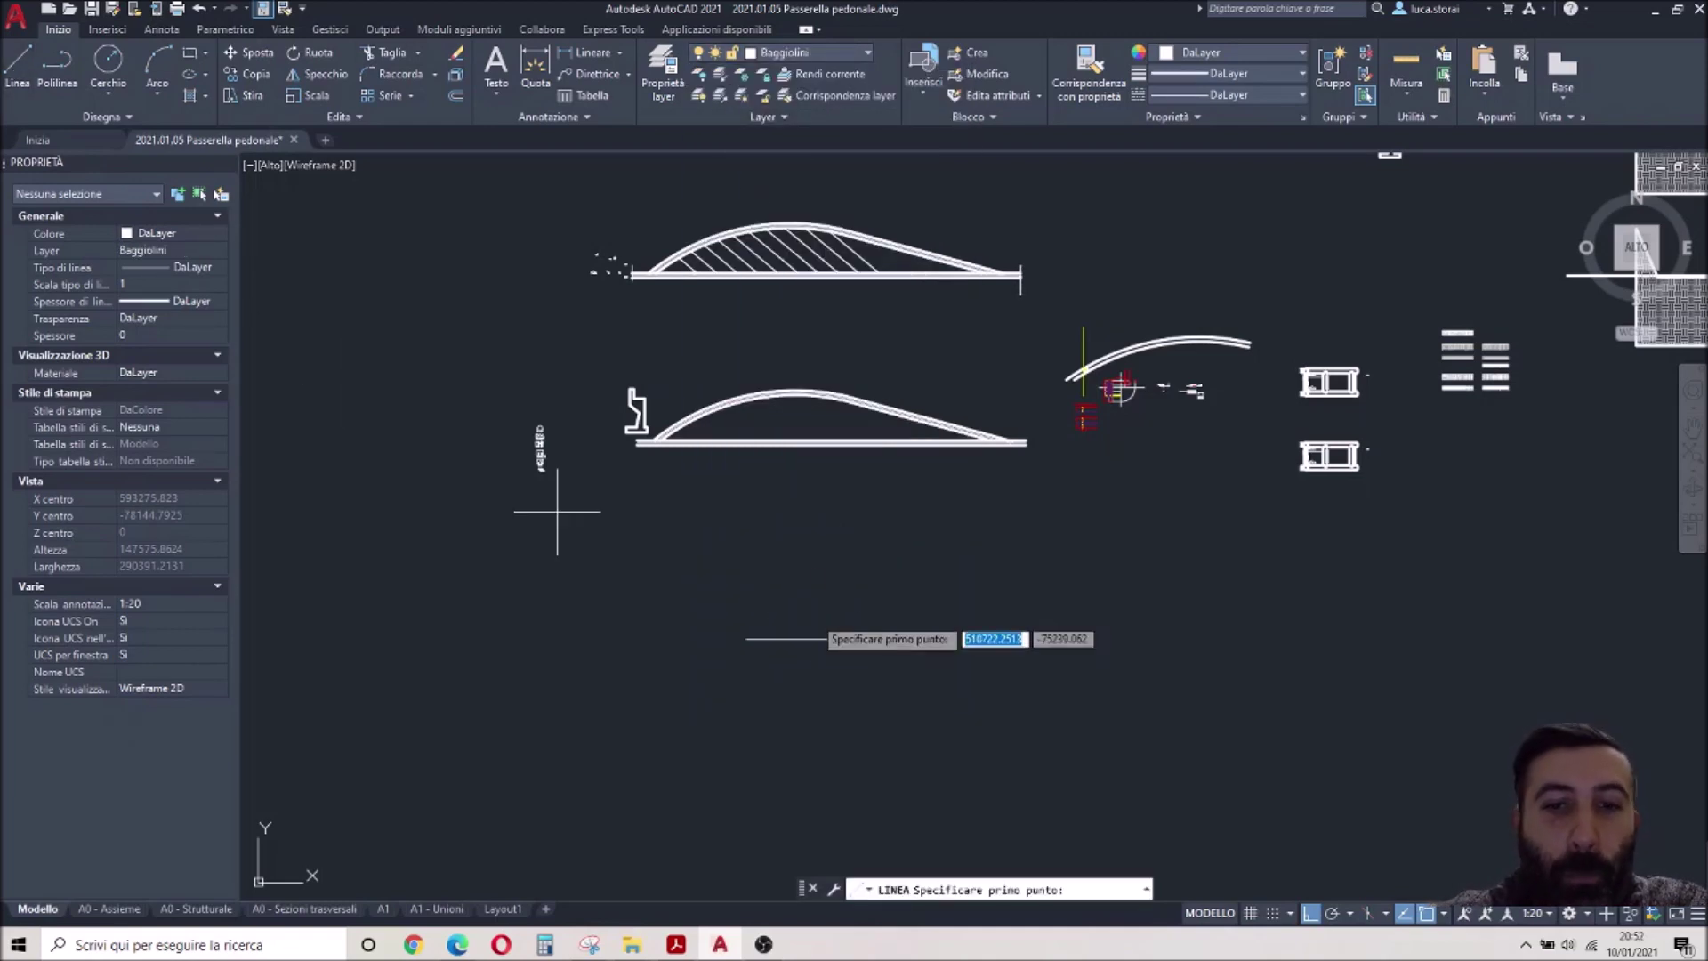
{"action": "left_click", "coordinate": [745, 639]}
{"action": "left_click", "coordinate": [860, 638]}
{"action": "key", "text": "Return"}
Run ELIMINADUPLICATI on both lines, which deletes nothing, then reselect them
{"action": "left_click", "coordinate": [723, 591]}
{"action": "left_click", "coordinate": [899, 667]}
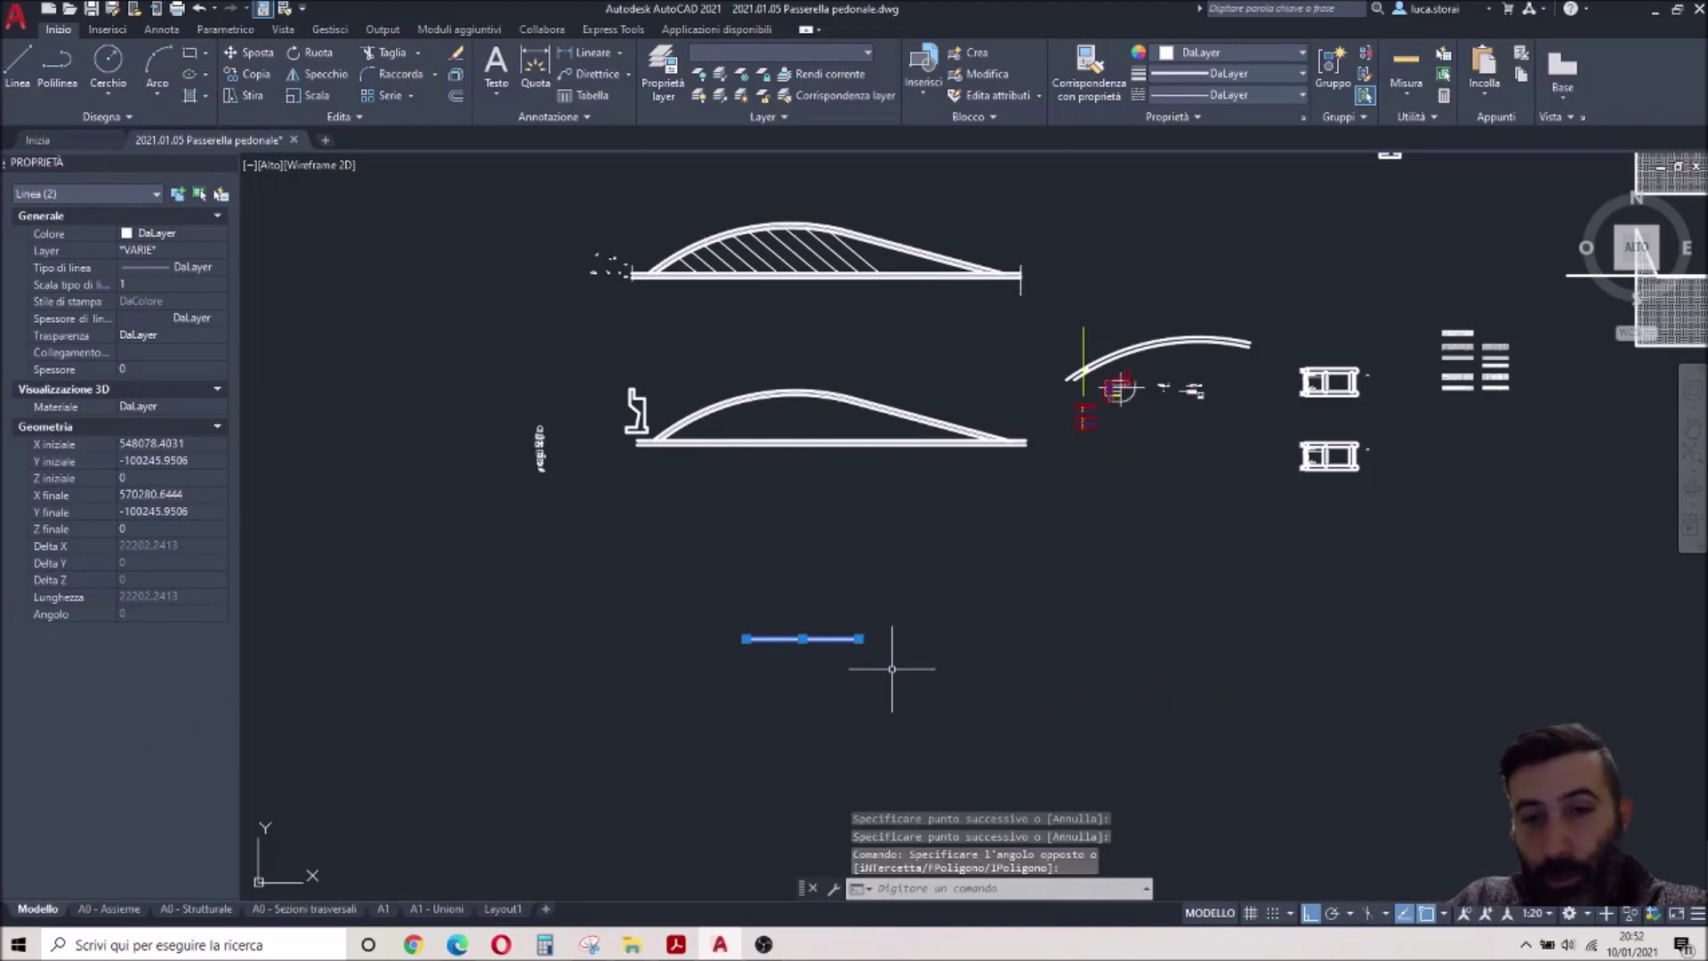
{"action": "type", "text": "c"}
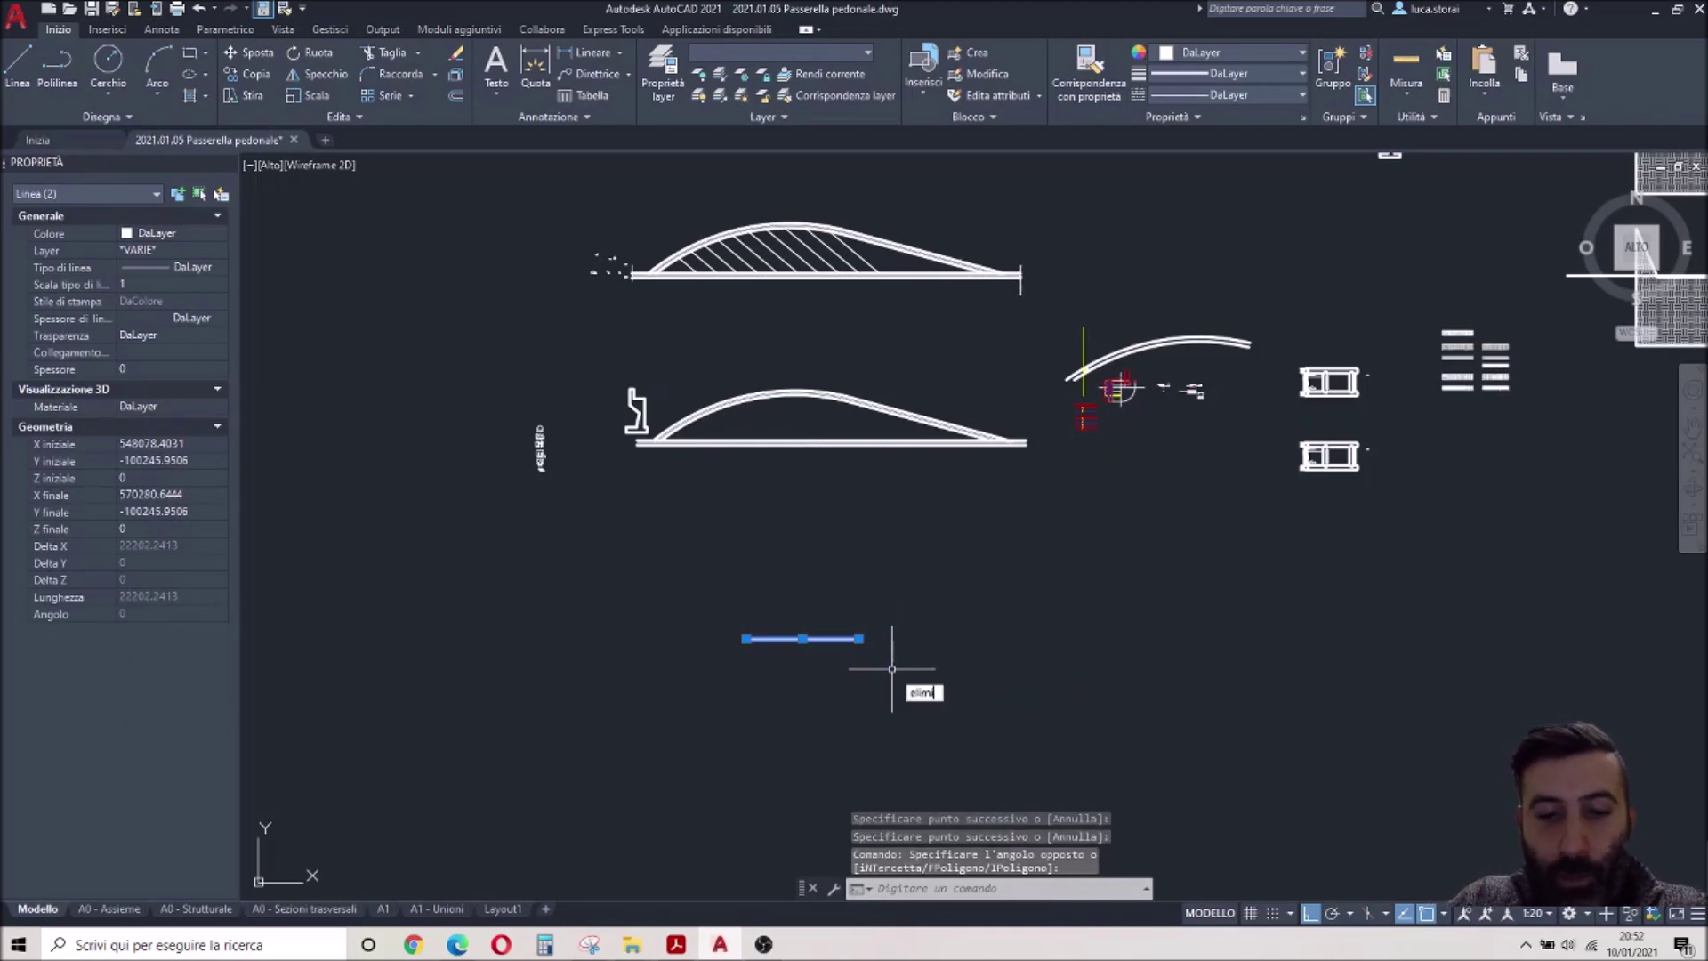
{"action": "type", "text": "naduicati"}
{"action": "key", "text": "Return"}
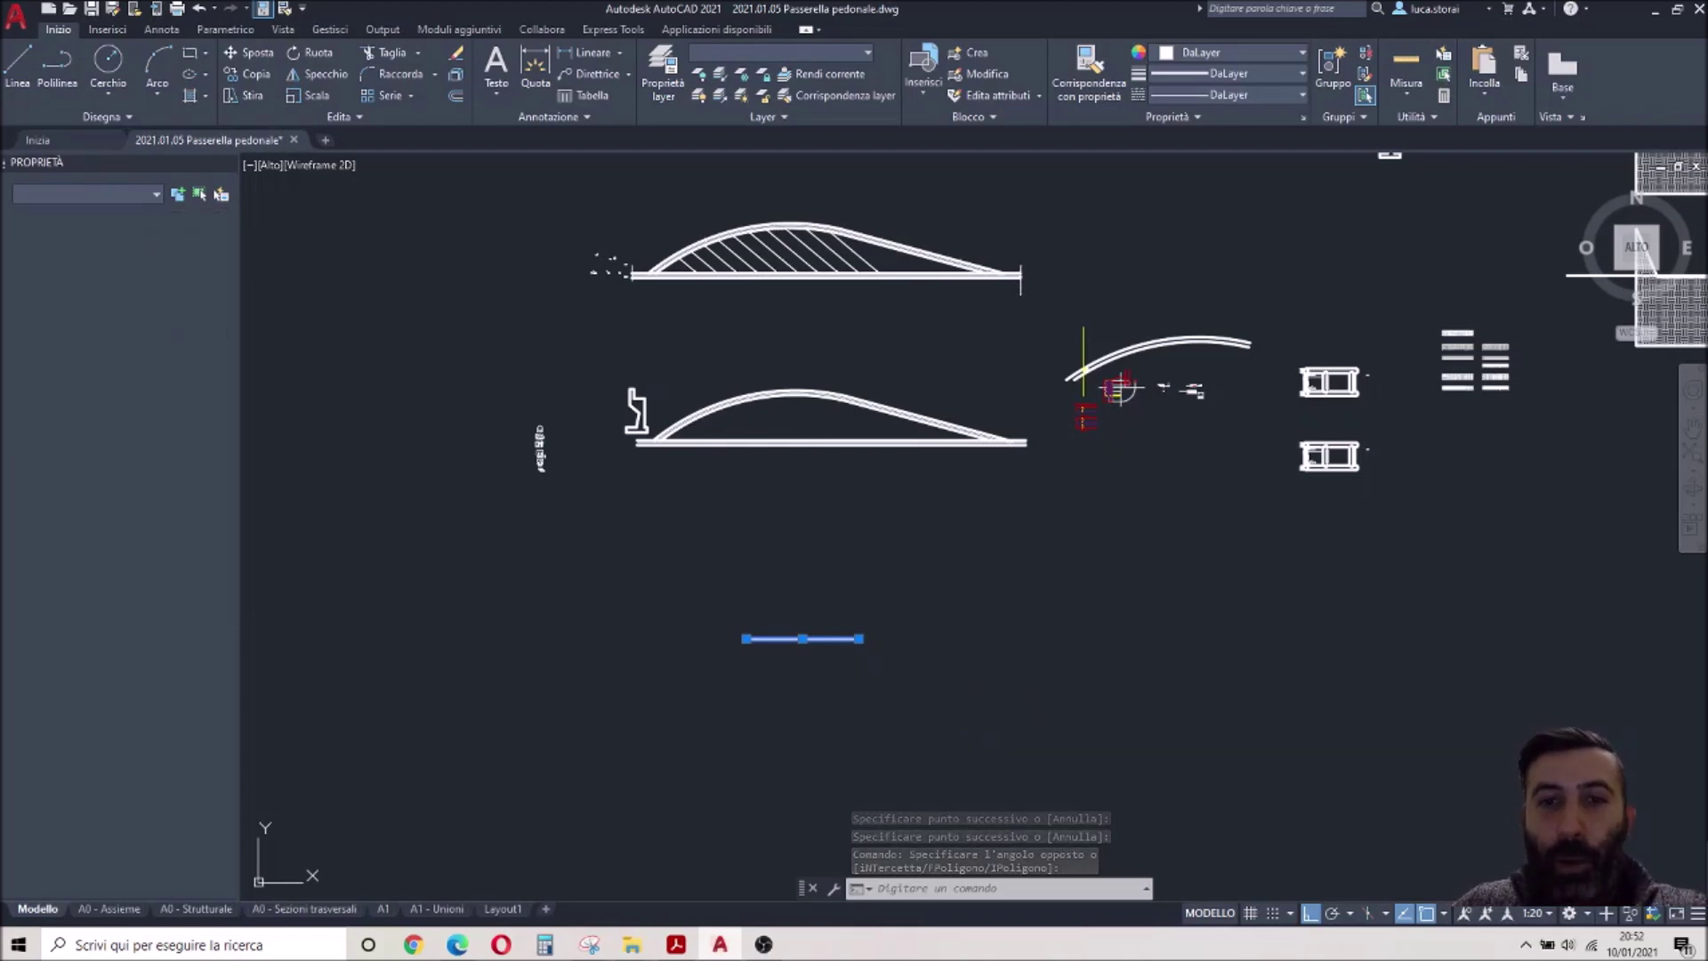
{"action": "left_click", "coordinate": [838, 625]}
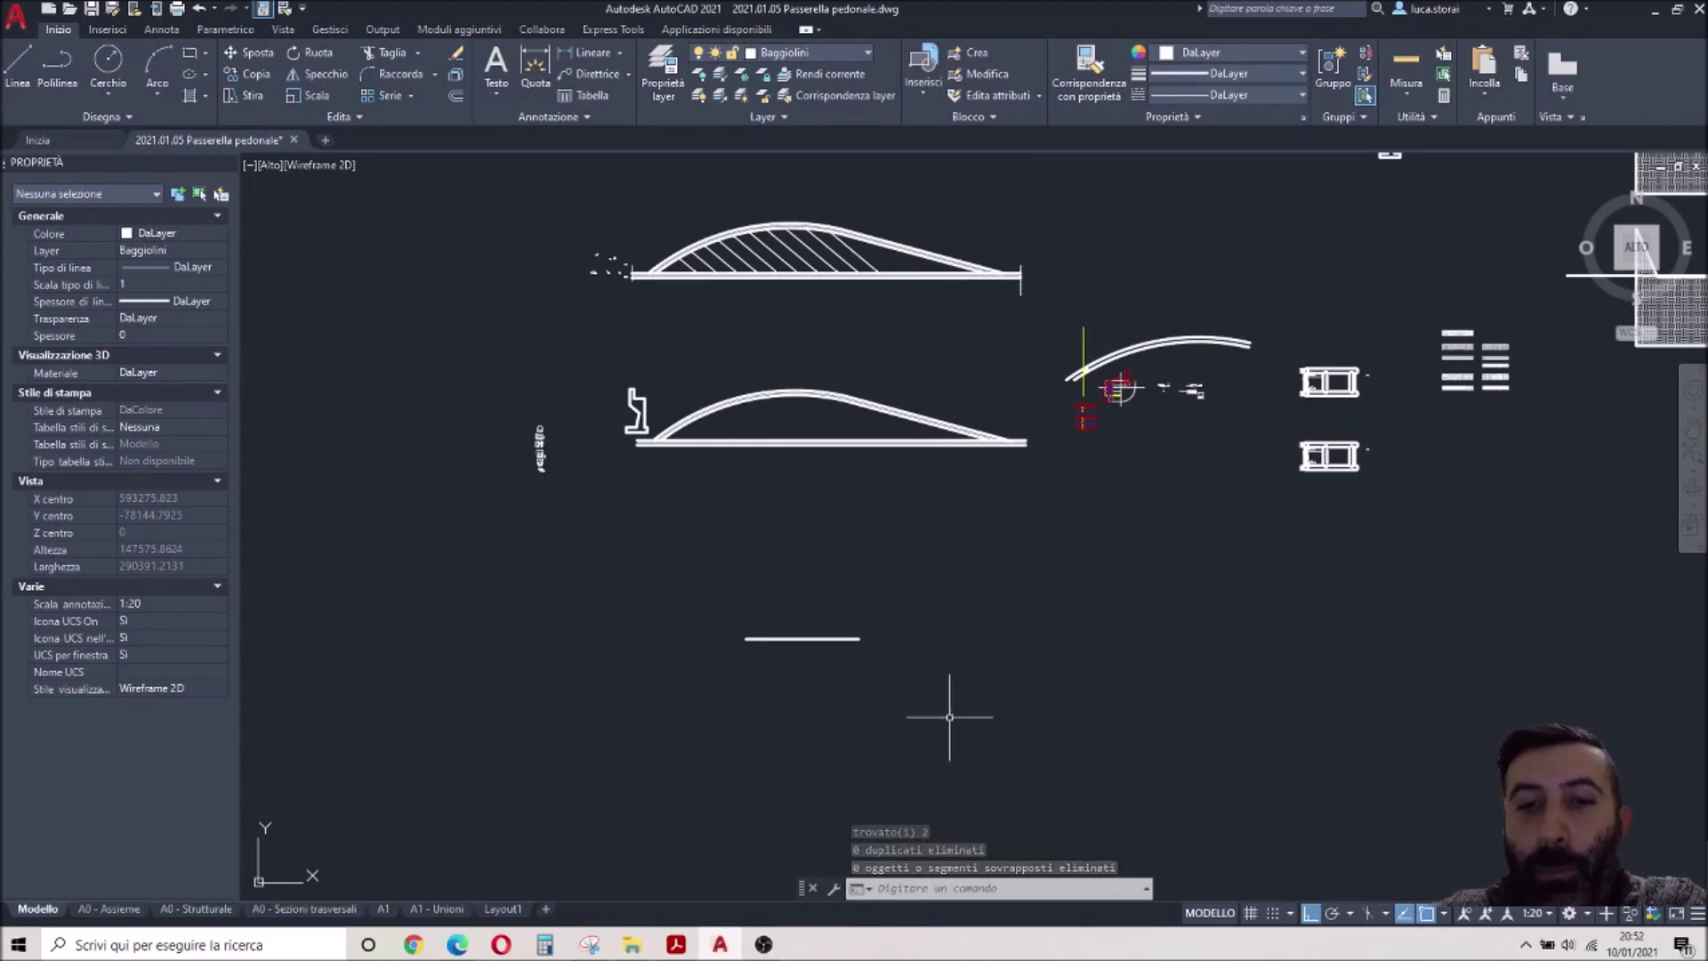
{"action": "left_click", "coordinate": [723, 597]}
{"action": "left_click", "coordinate": [970, 685]}
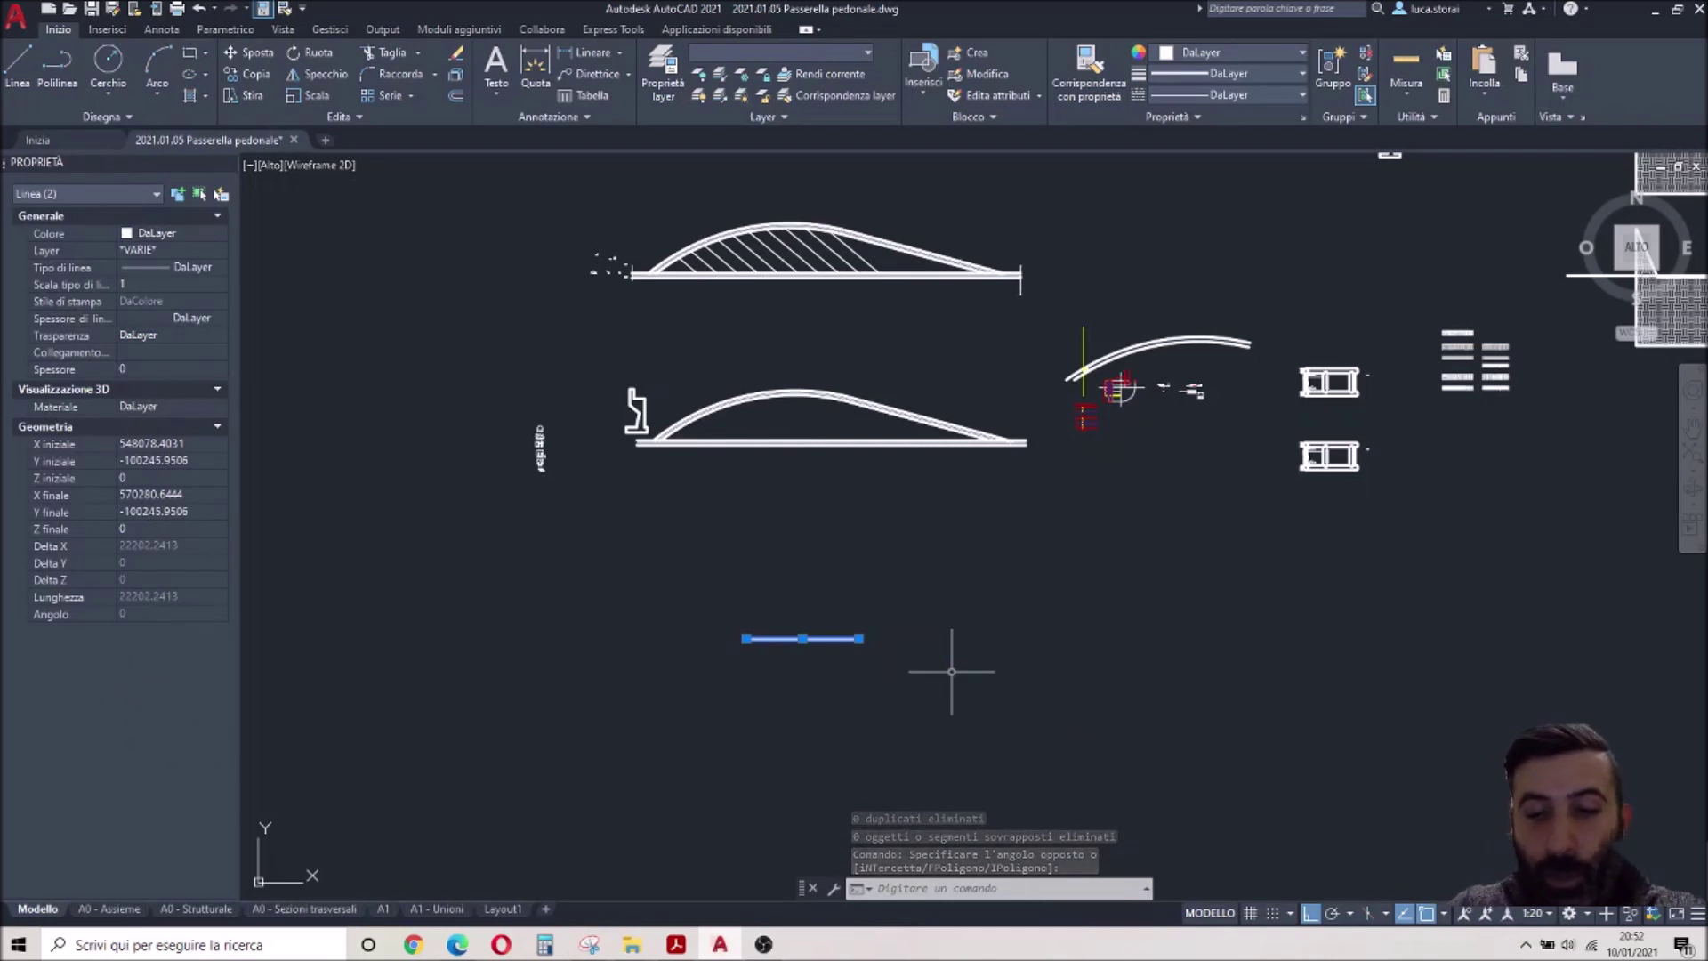
Rerun ELIMINADUPLICATI with Layer ignored, deleting the duplicate and leaving one Baggiolini line
{"action": "type", "text": "ELIMINADUPLICATI"}
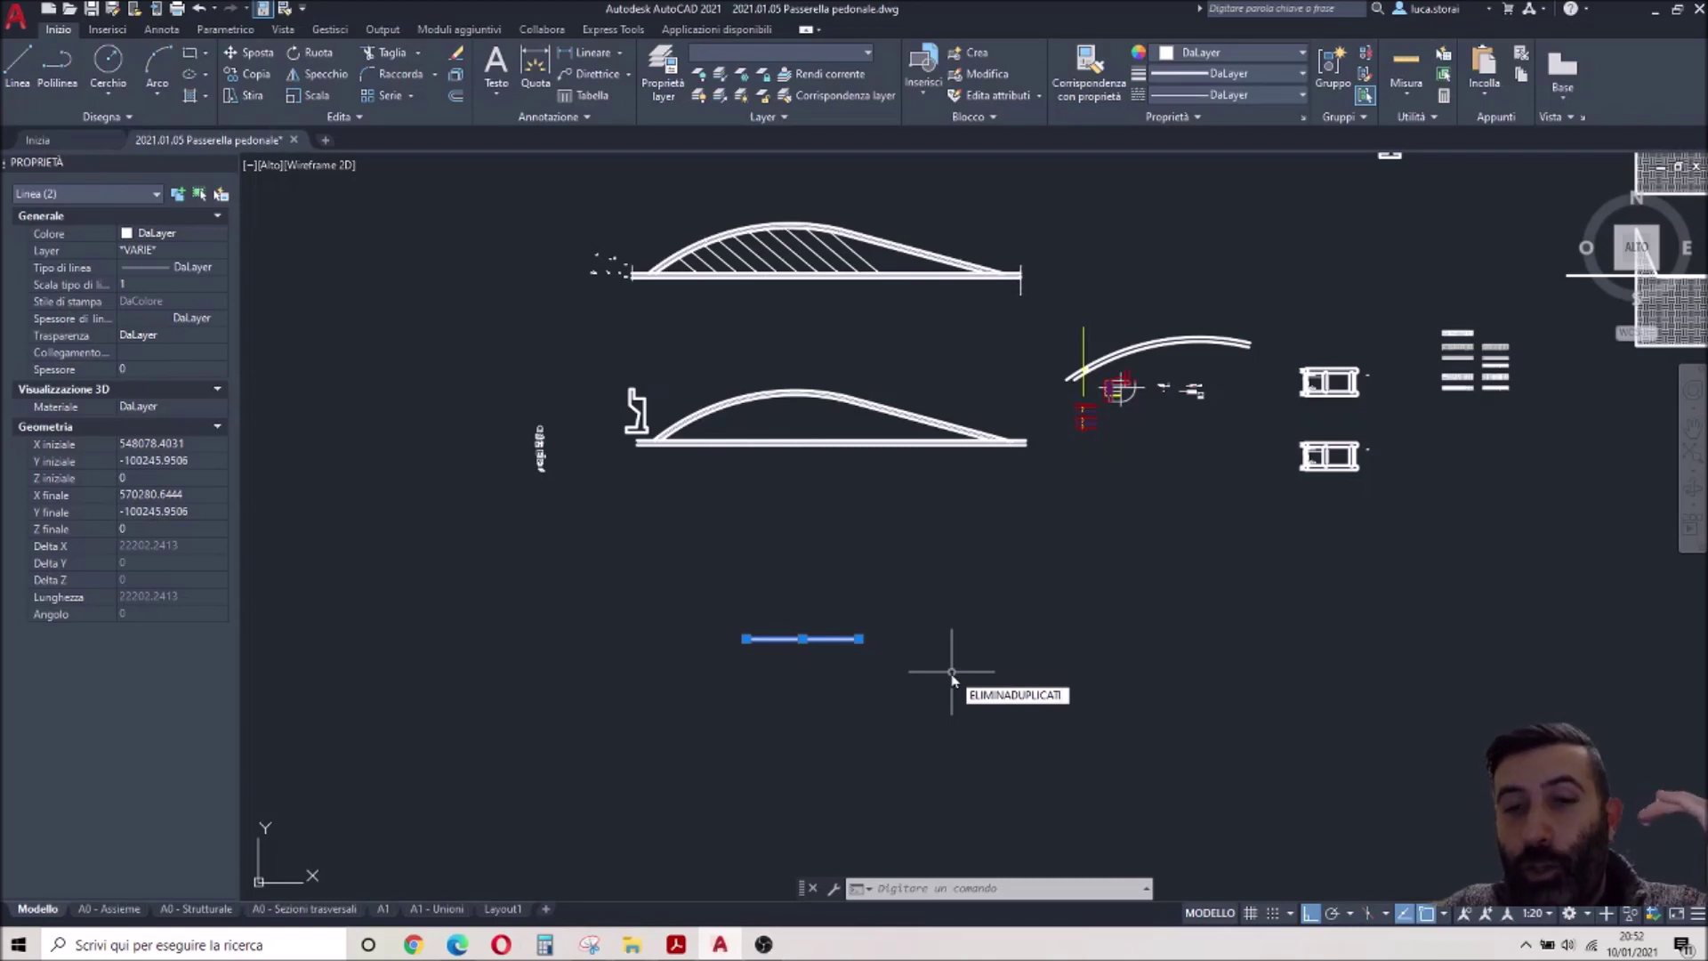
{"action": "key", "text": "Return"}
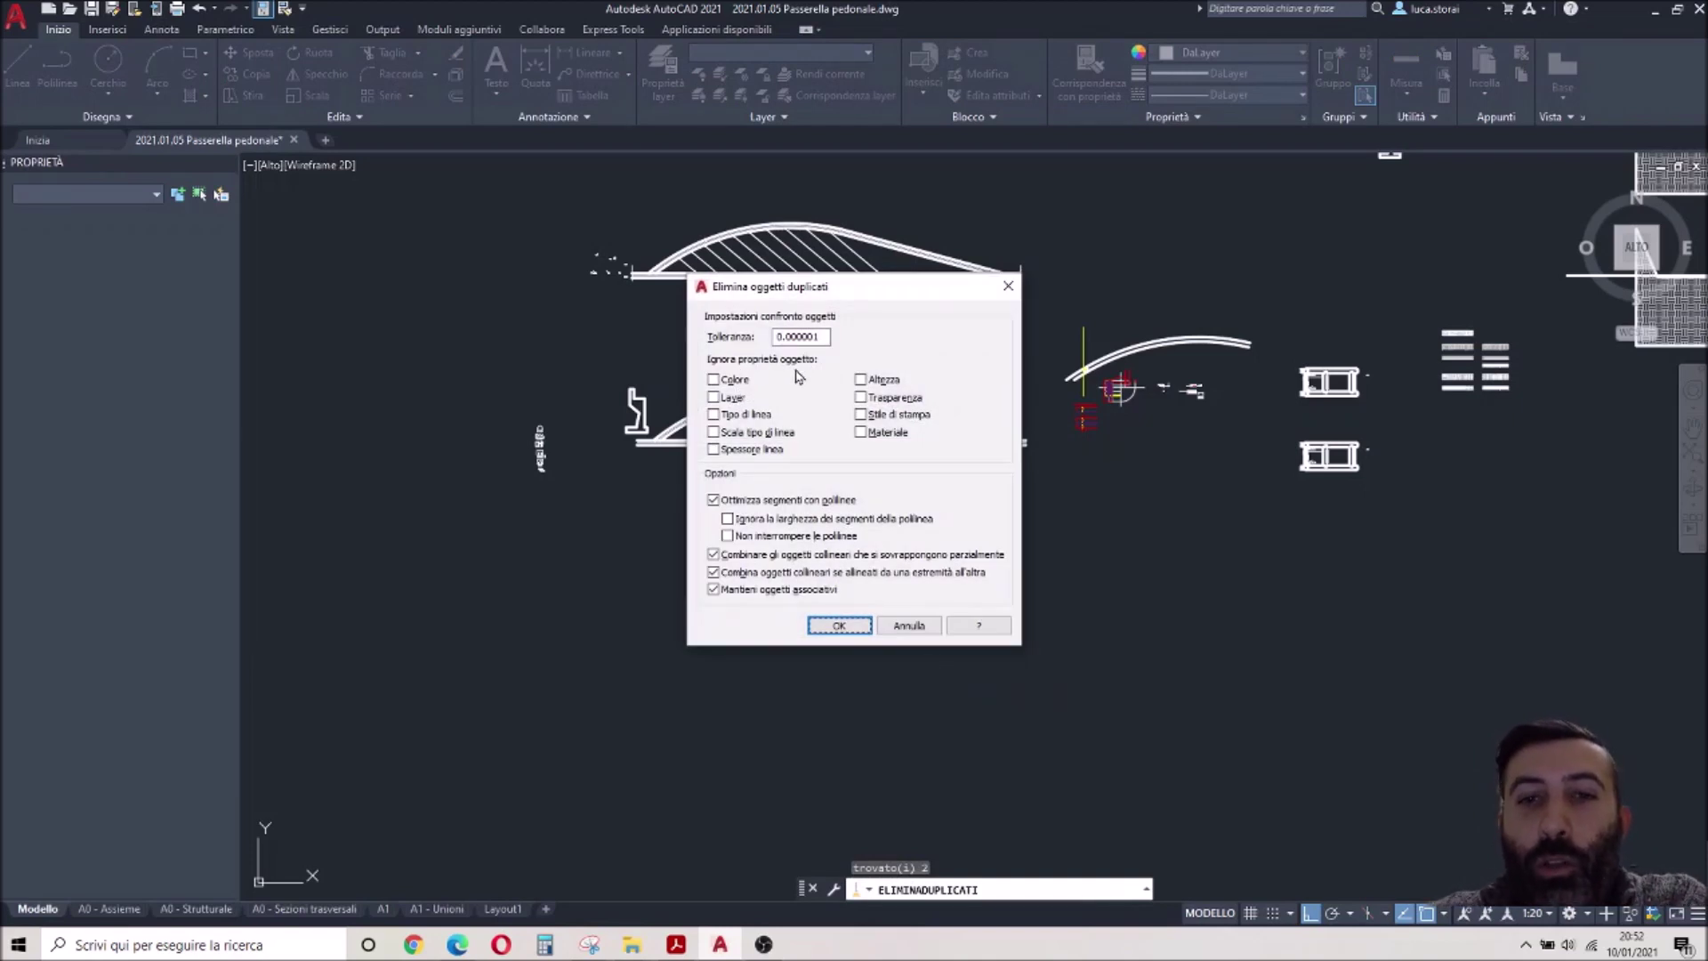
{"action": "left_click", "coordinate": [714, 398]}
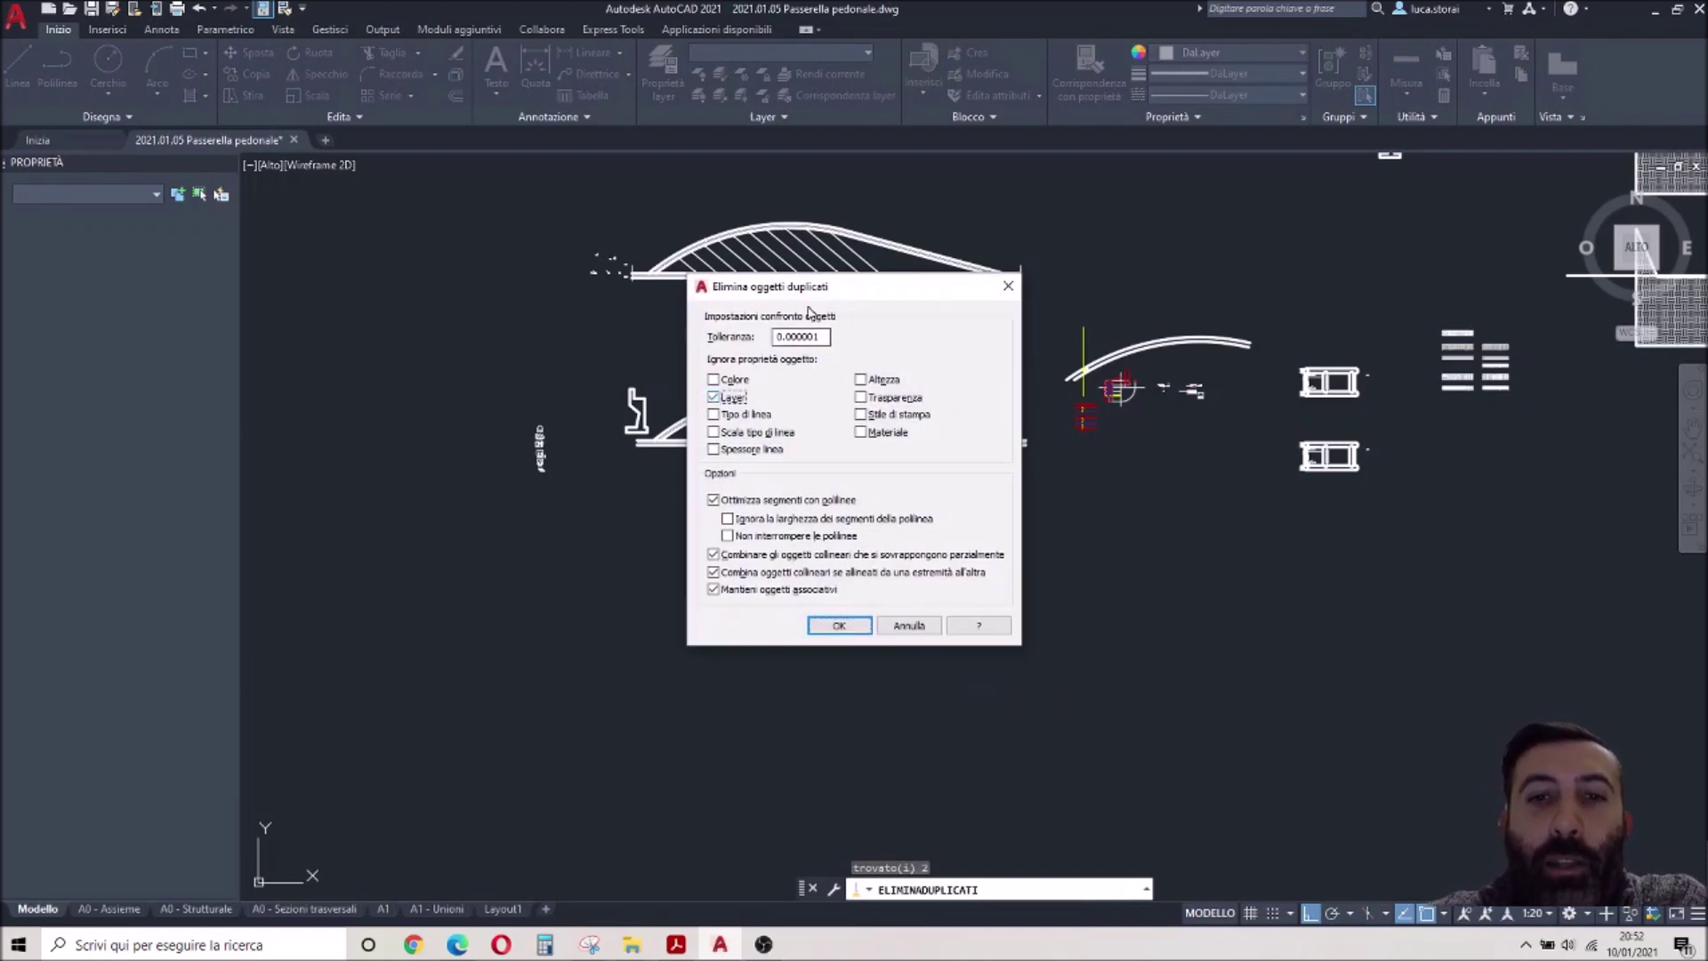
{"action": "left_click_drag", "start_coordinate": [827, 290], "coordinate": [1027, 311]}
{"action": "left_click", "coordinate": [1047, 649]}
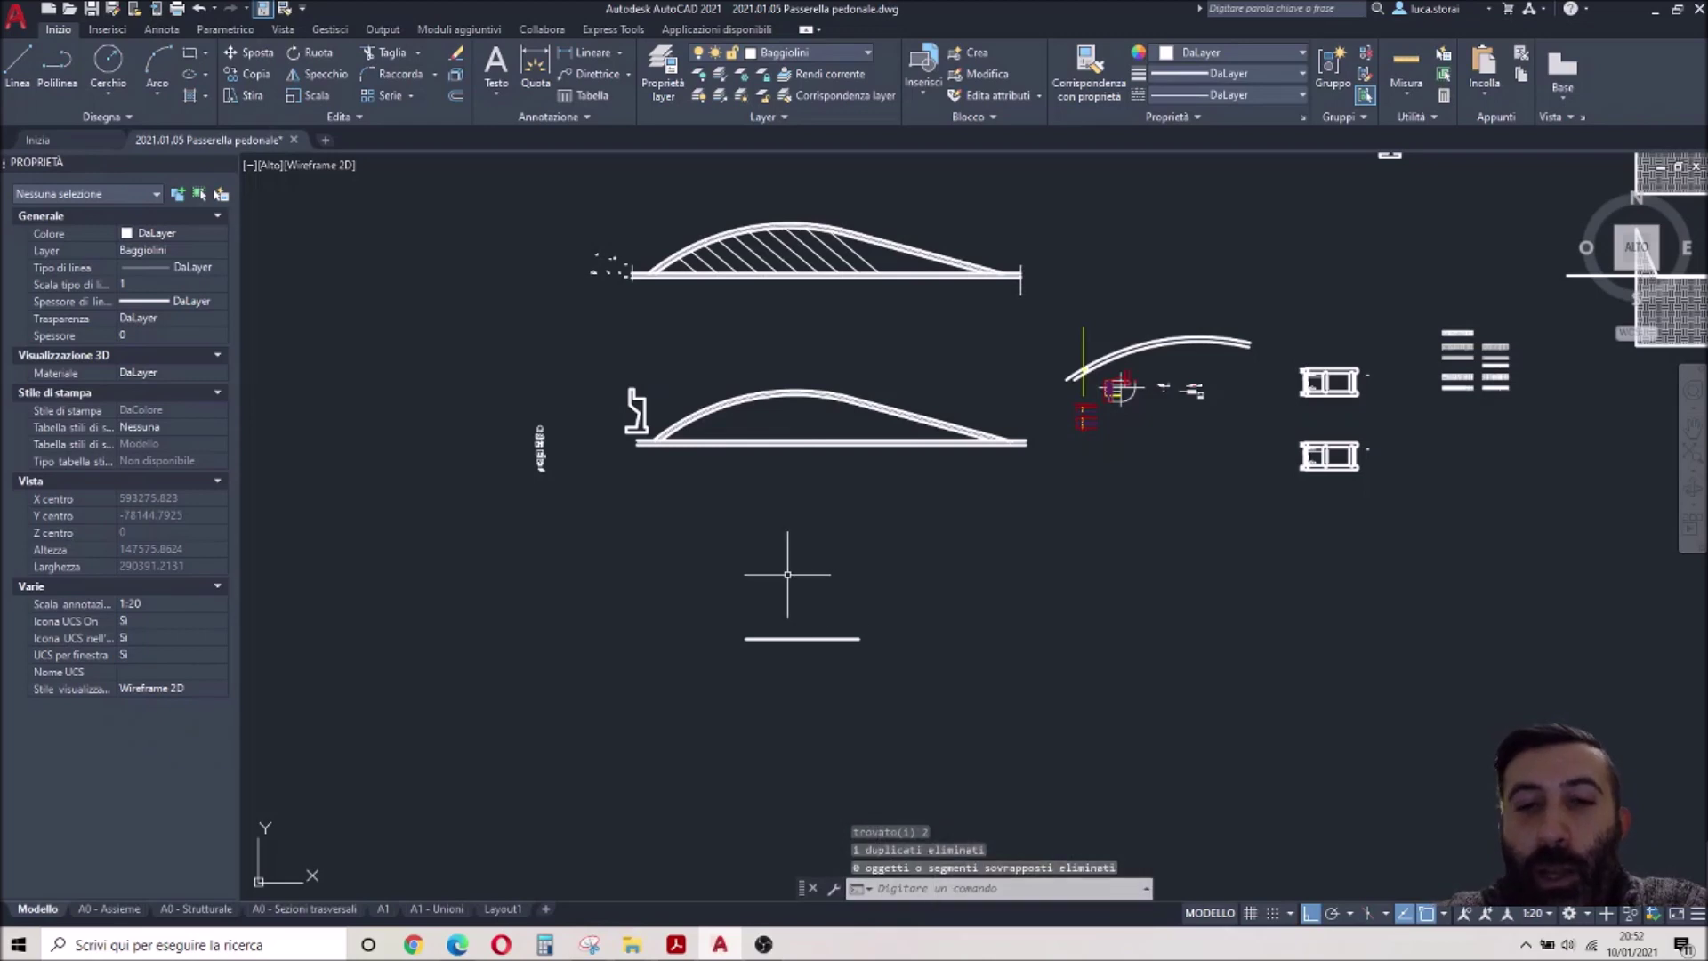
{"action": "left_click", "coordinate": [802, 638]}
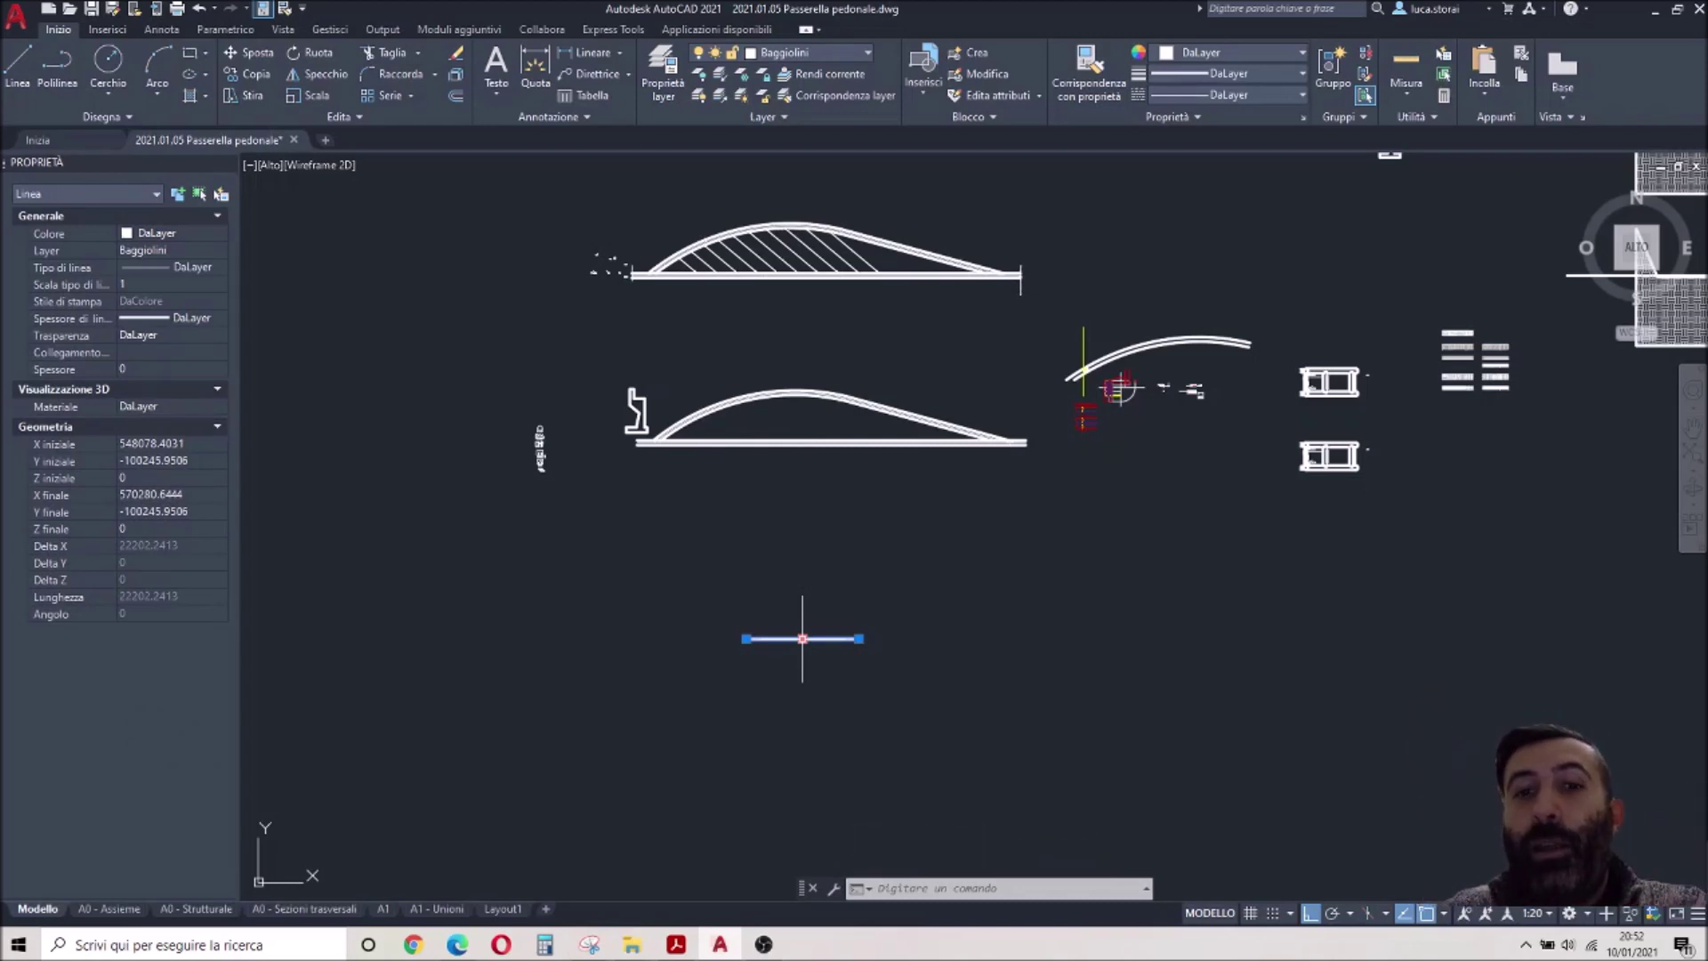
Draw a coincident copy of the short line on the Ringhiera layer and select both lines
{"action": "key", "text": "Escape"}
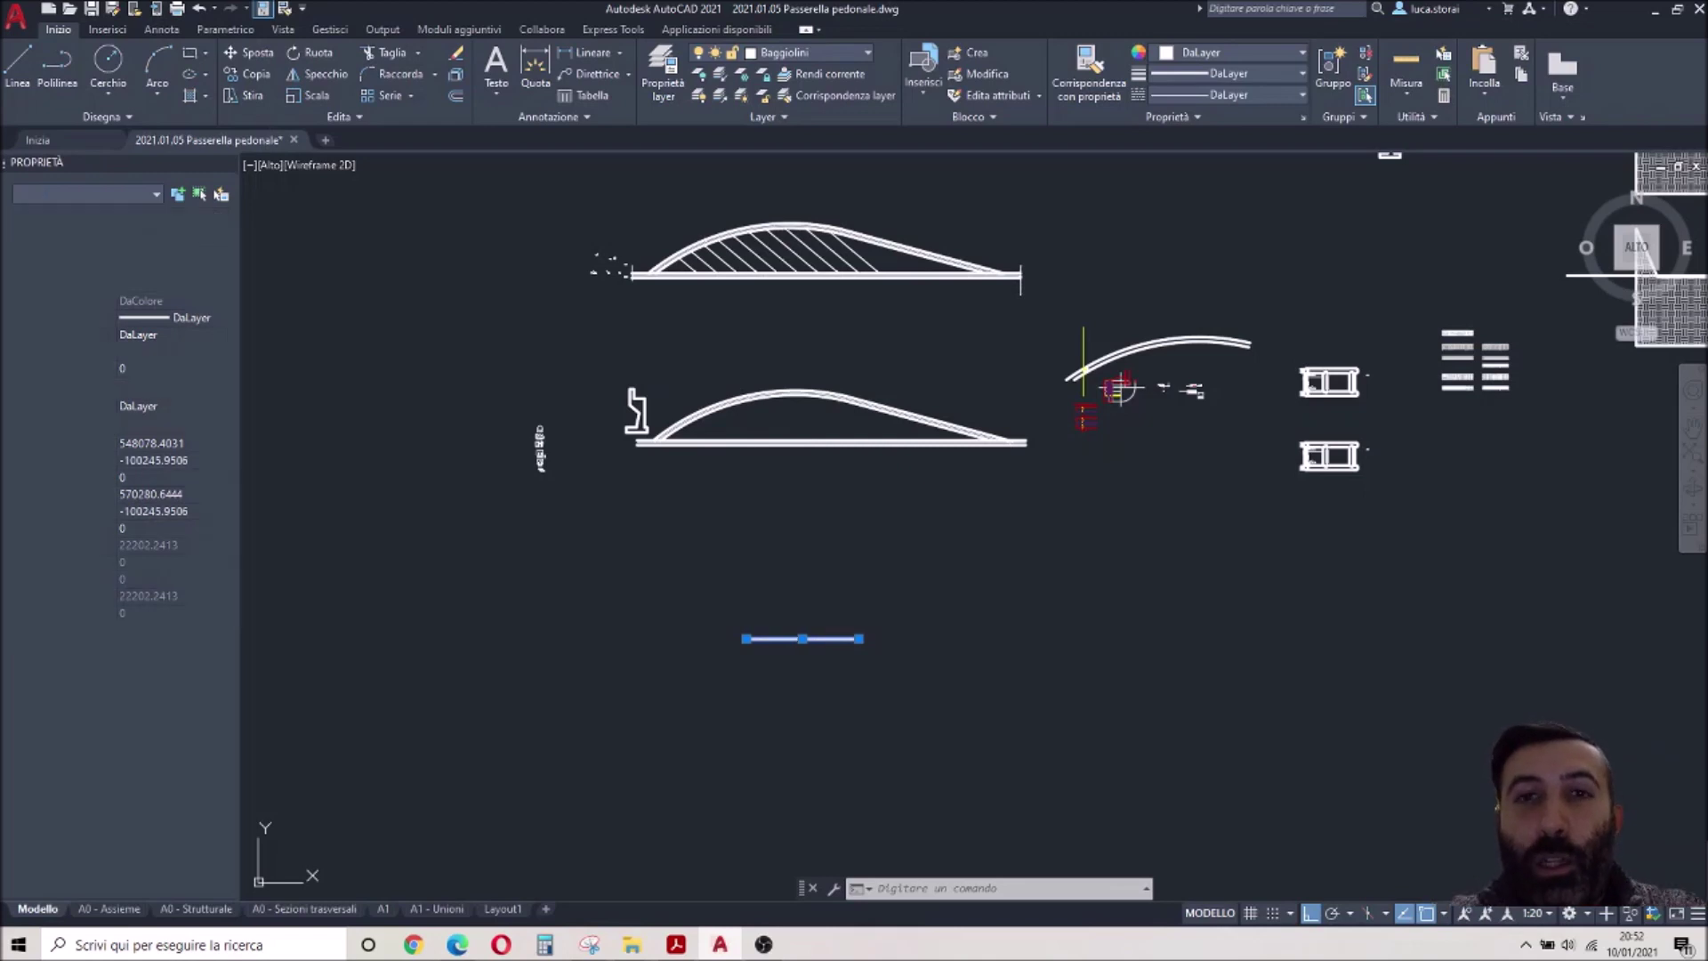
{"action": "left_click", "coordinate": [822, 52]}
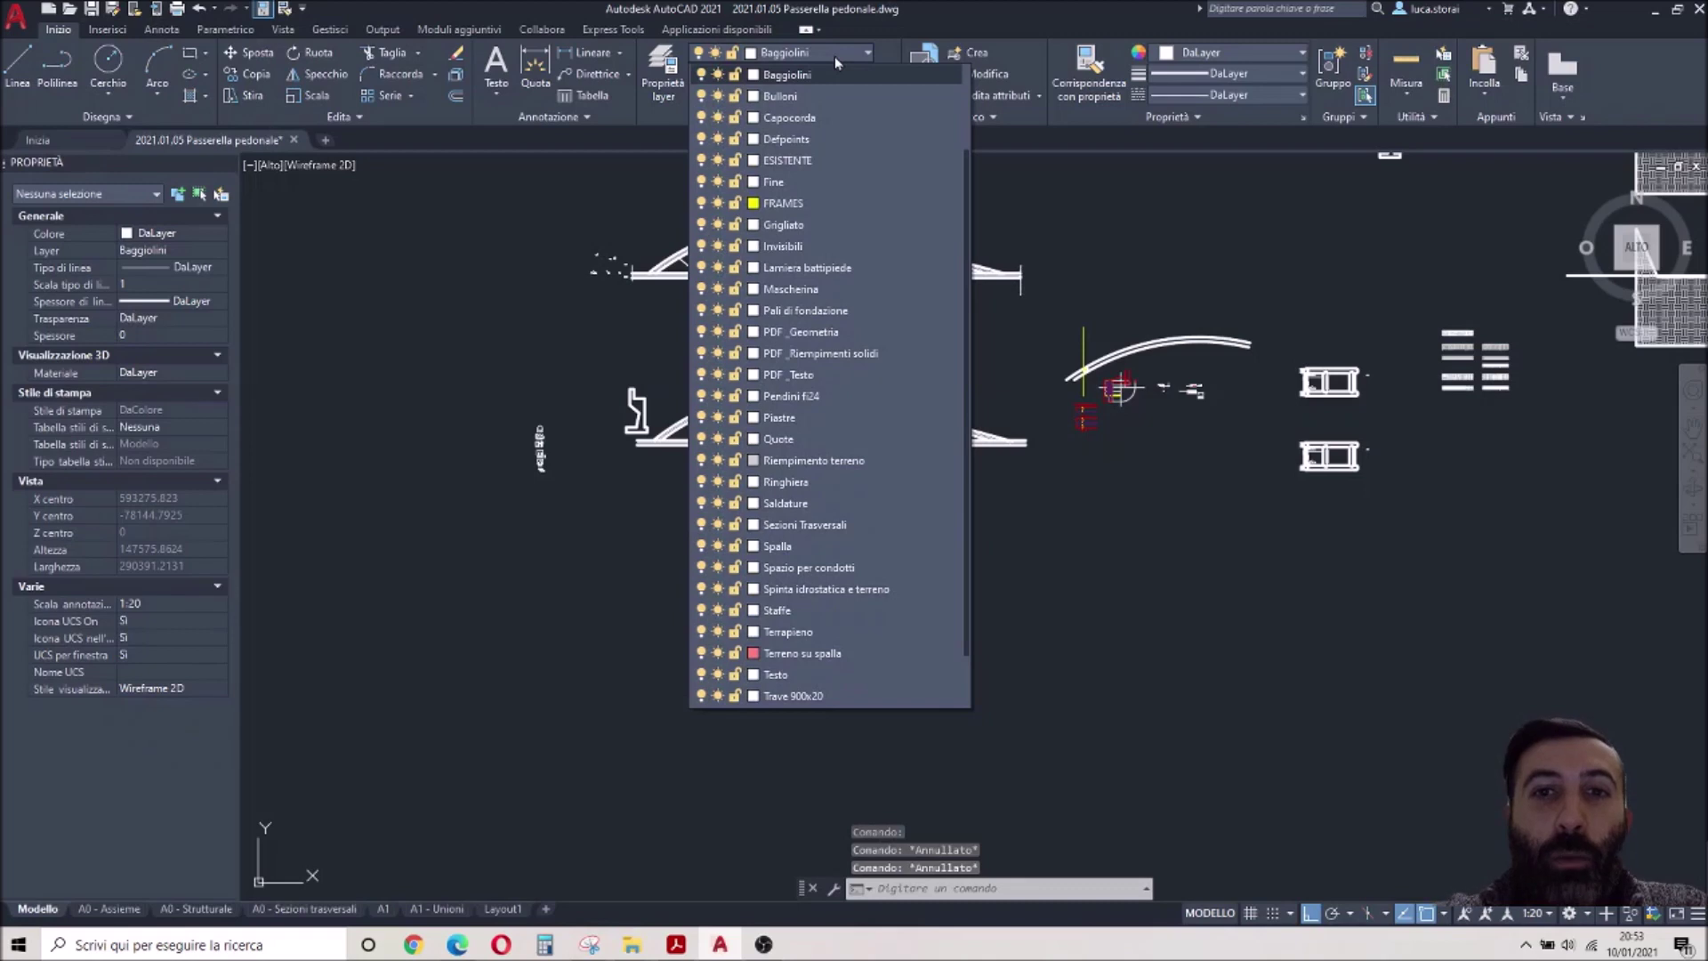
{"action": "left_click", "coordinate": [827, 481]}
{"action": "left_click", "coordinate": [17, 71]}
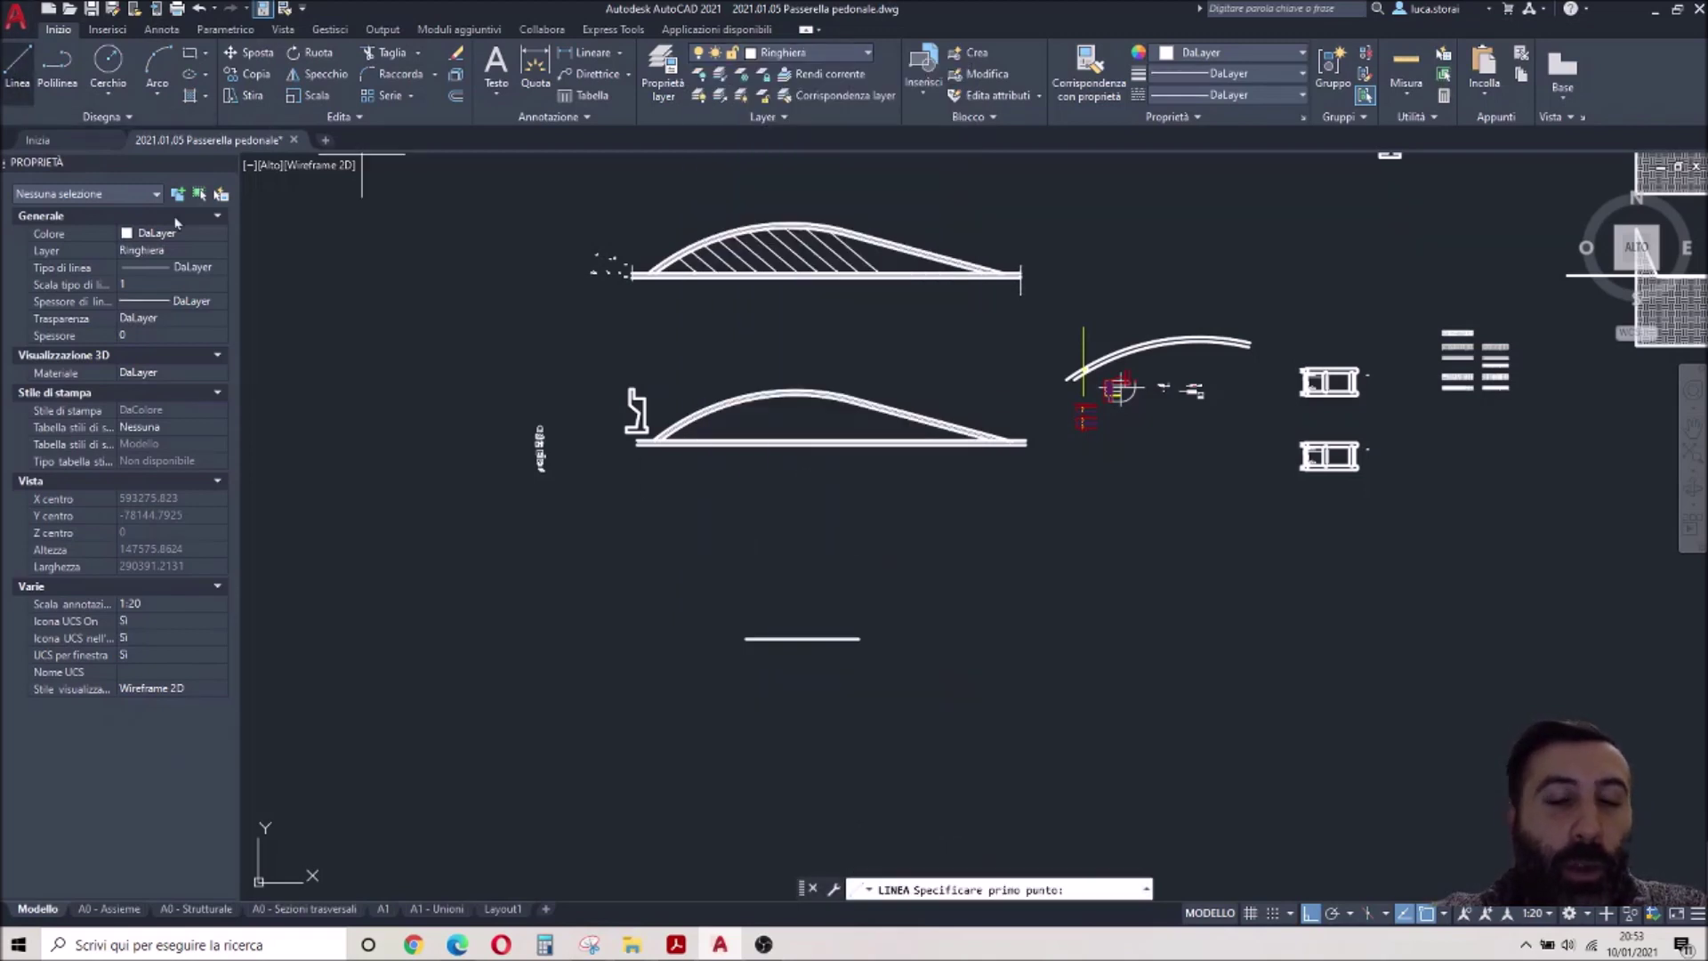
{"action": "left_click", "coordinate": [748, 638]}
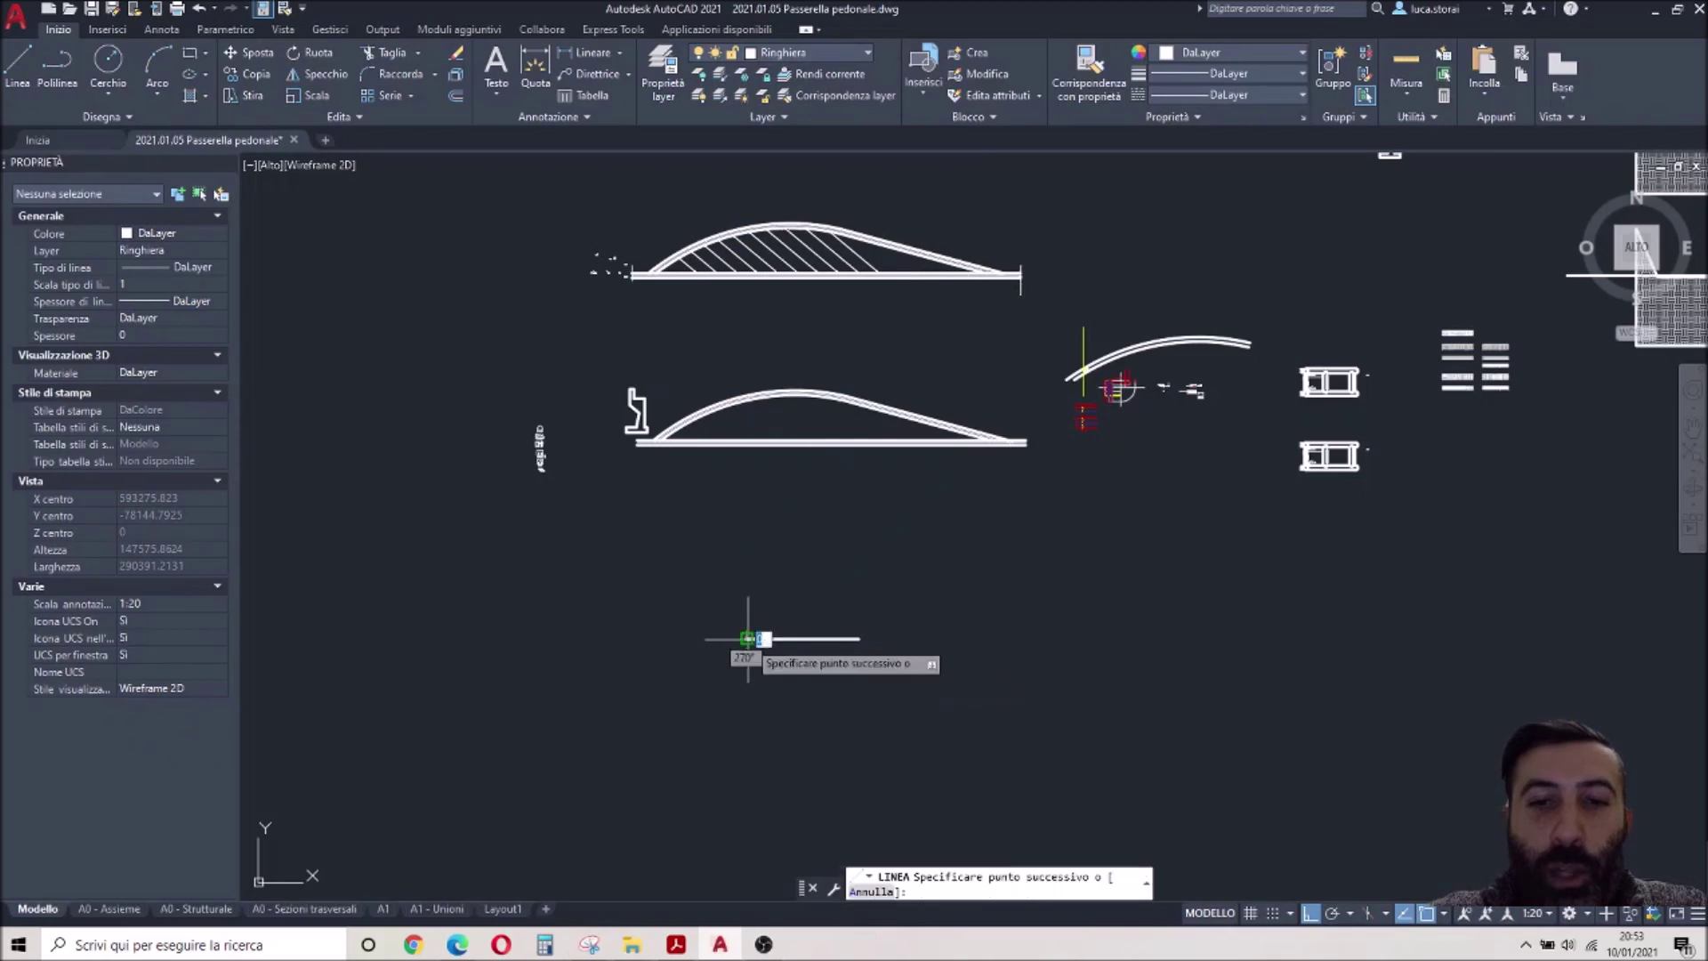
{"action": "left_click", "coordinate": [859, 639]}
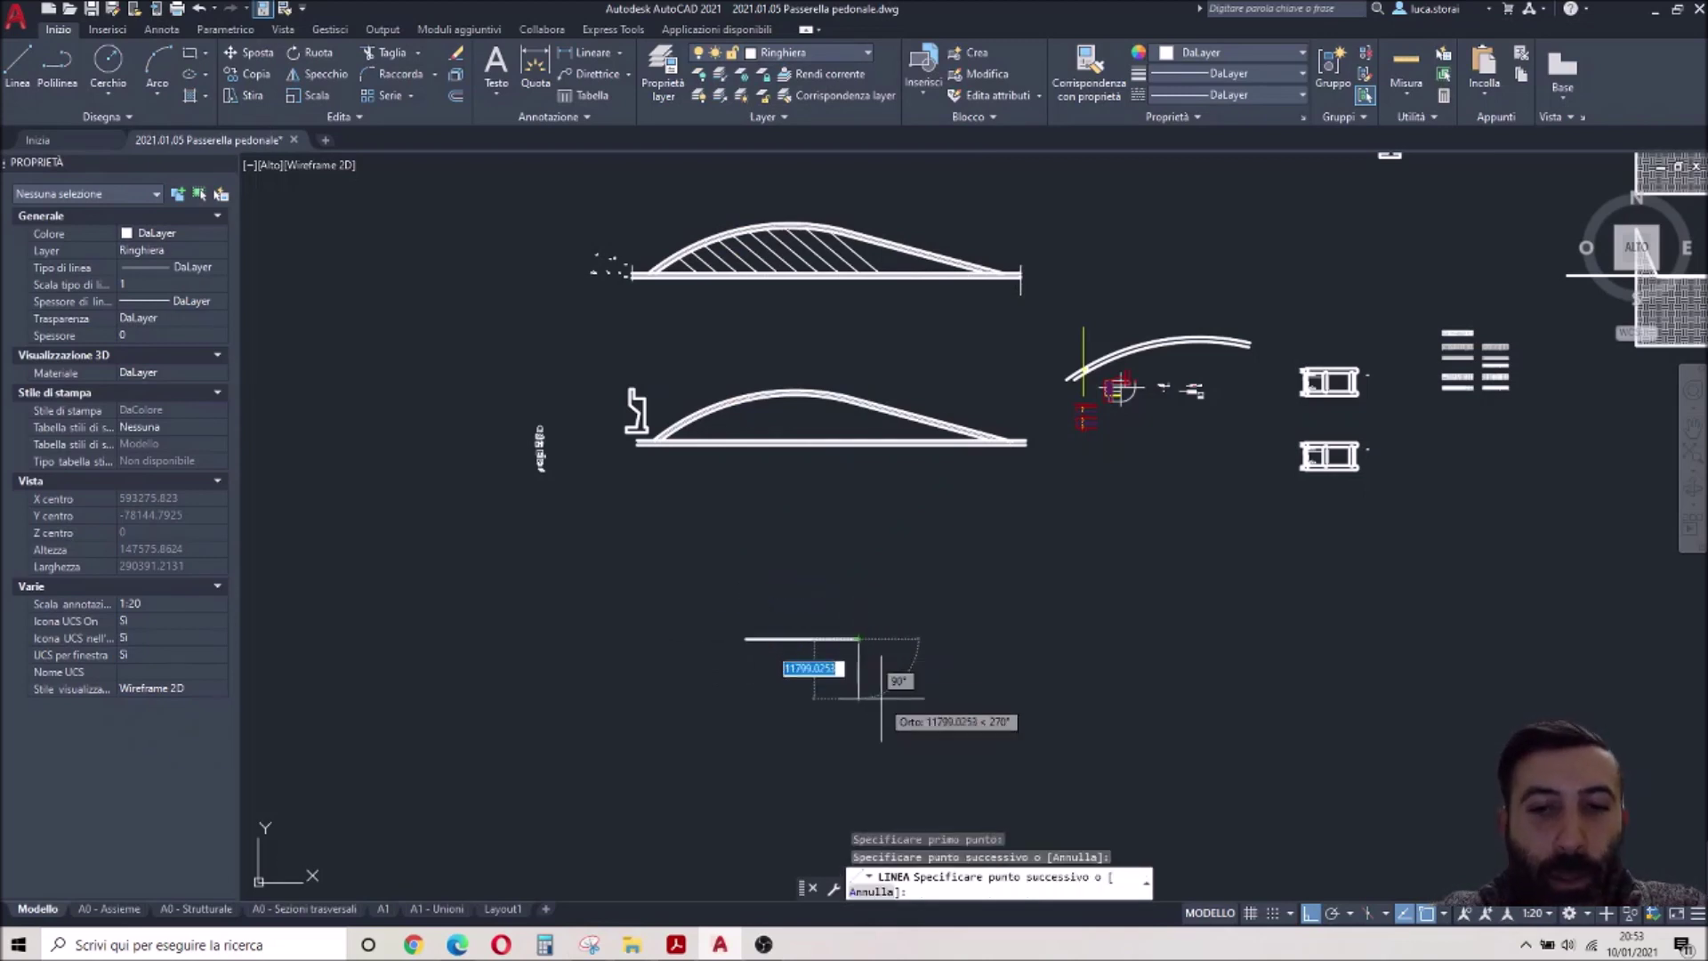
{"action": "key", "text": "Escape"}
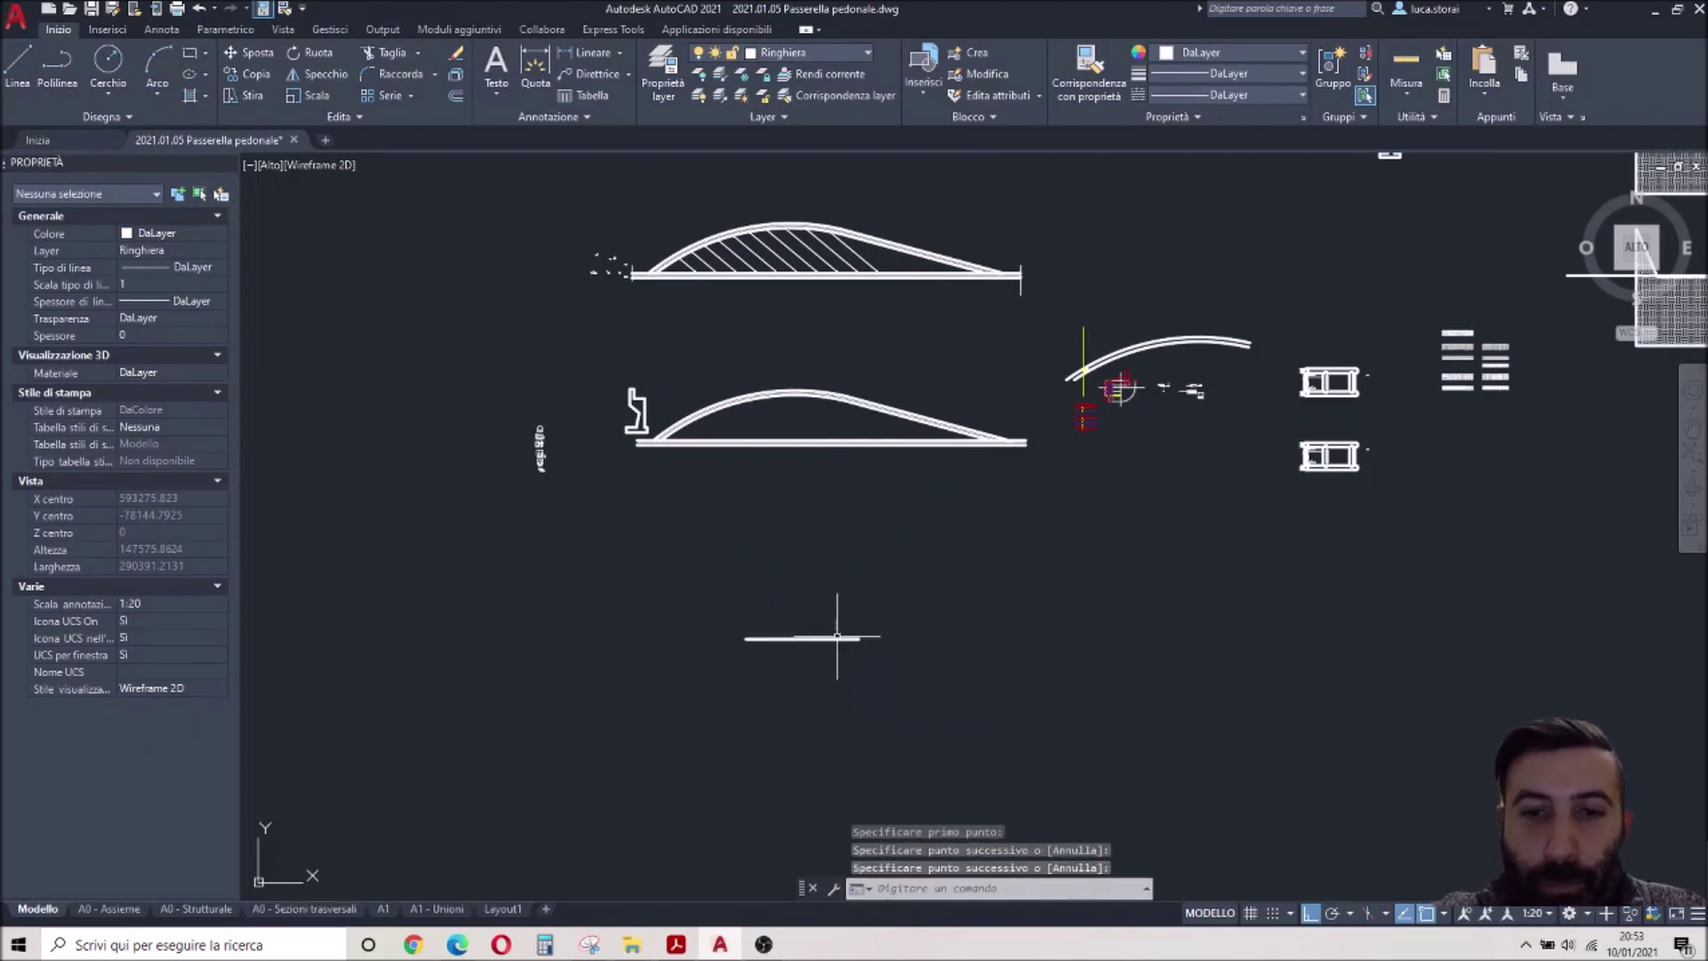
{"action": "left_click", "coordinate": [737, 619]}
{"action": "left_click", "coordinate": [967, 690]}
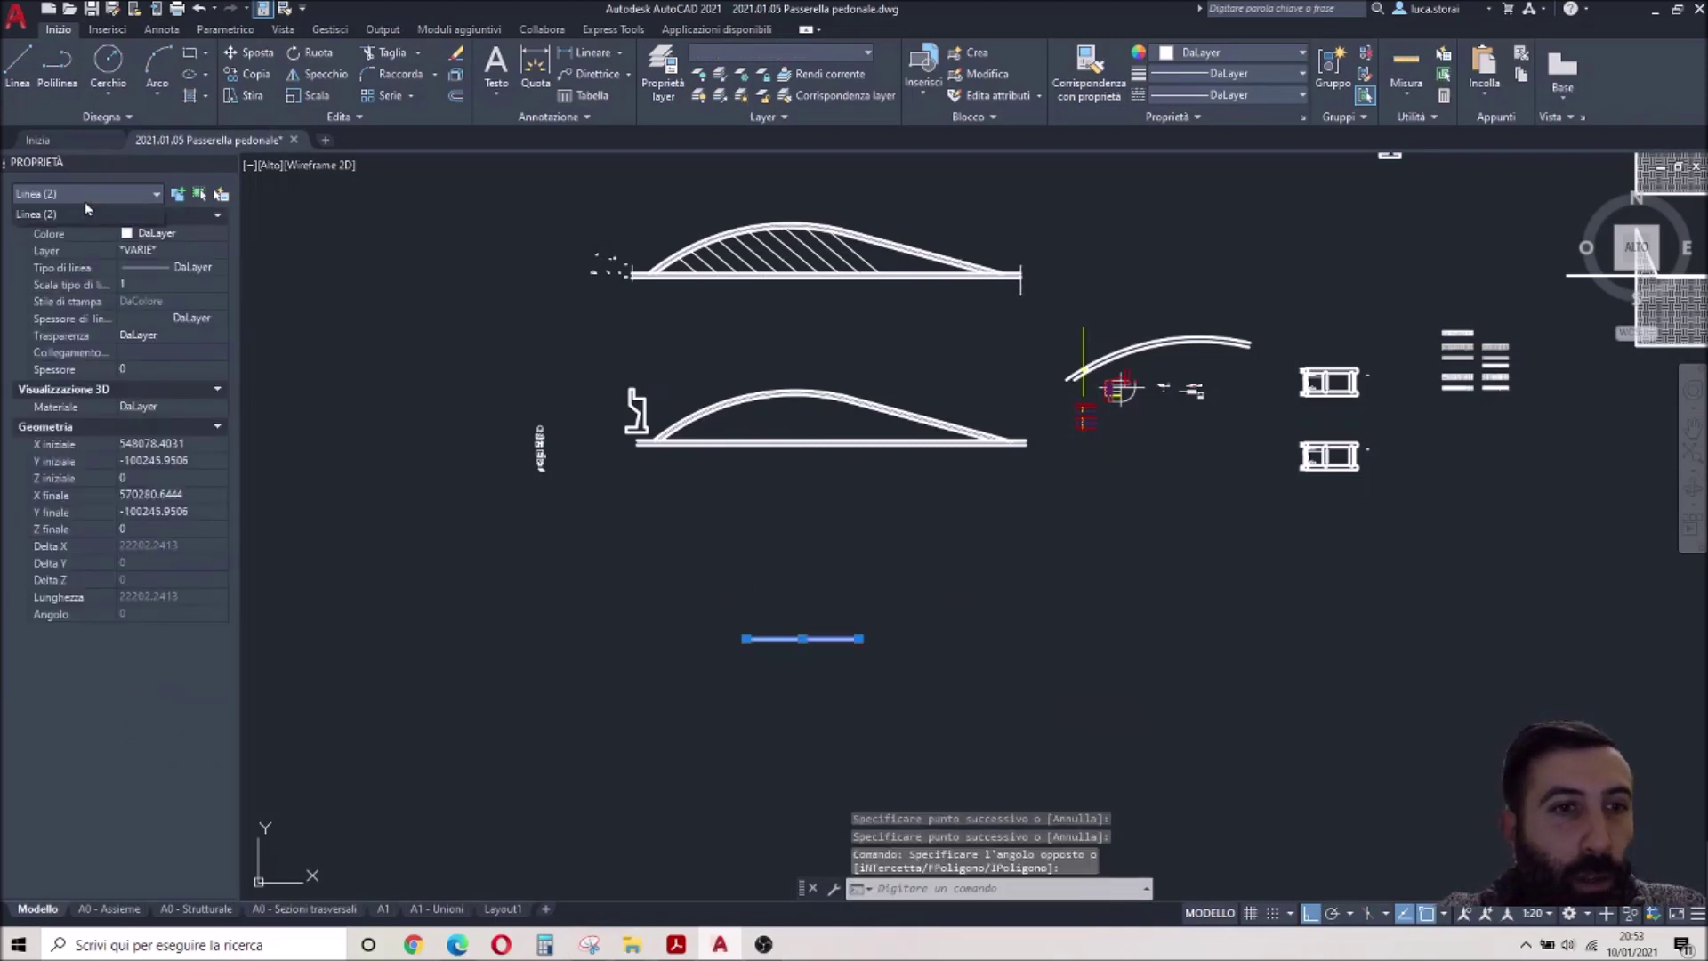
Rerun ELIMINADUPLICATI on both lines with Layer still ignored, deleting 1 duplicate line
{"action": "key", "text": "Escape"}
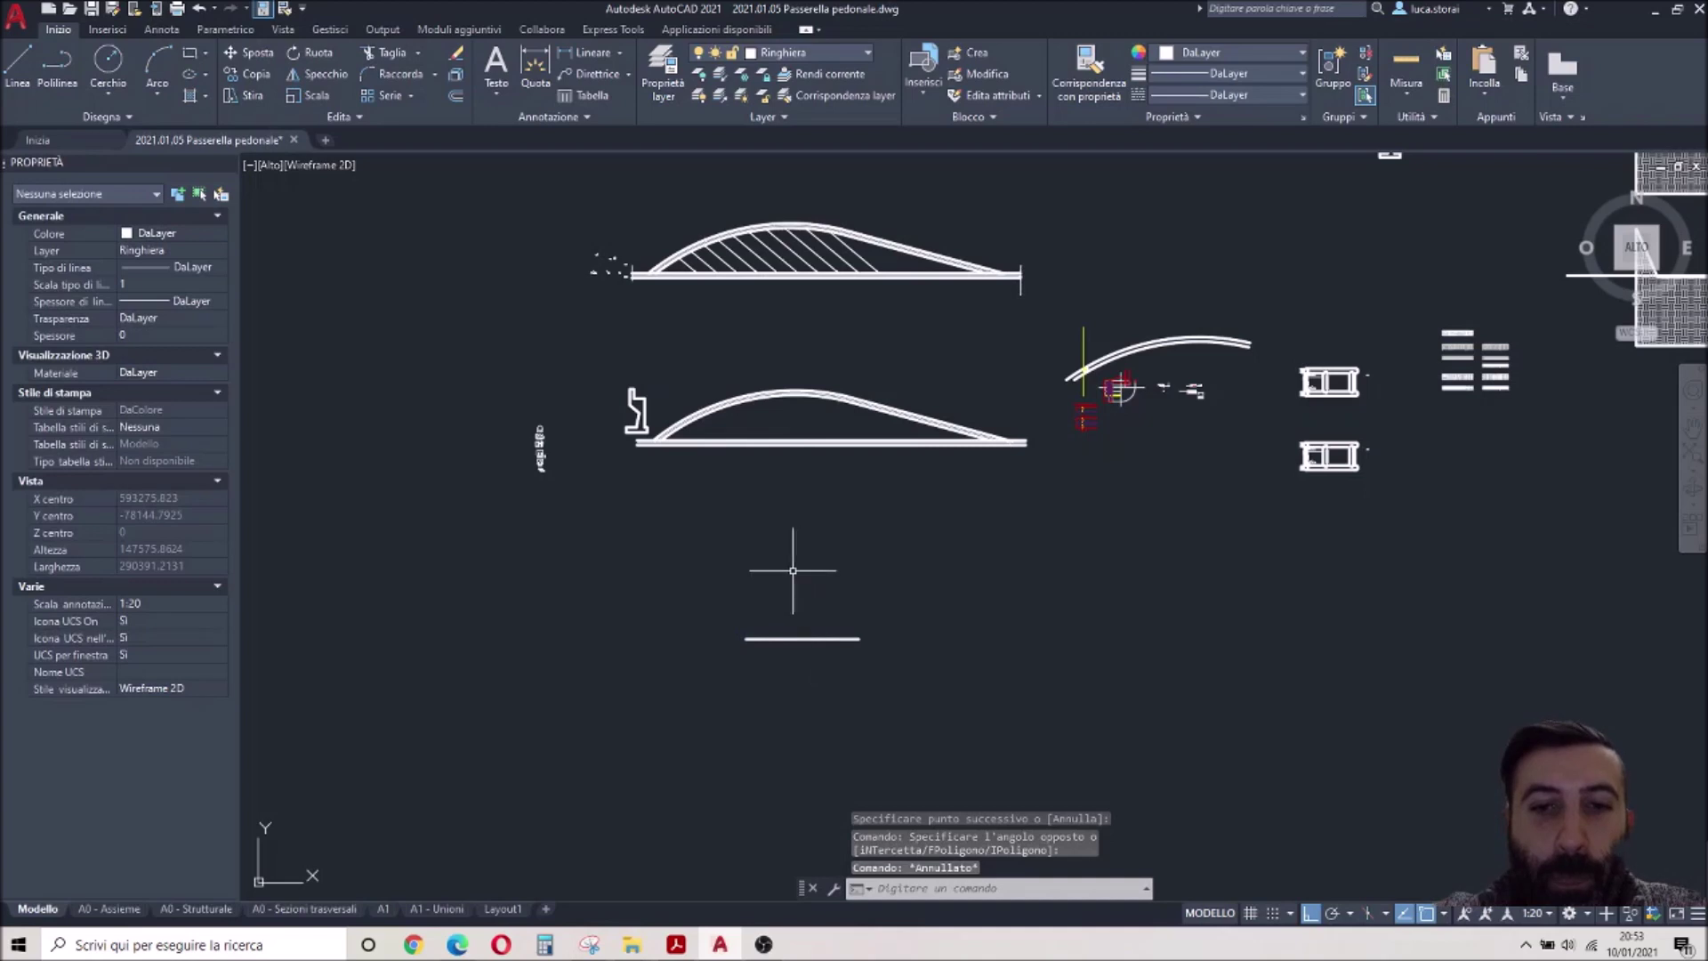
{"action": "type", "text": "LINEA"}
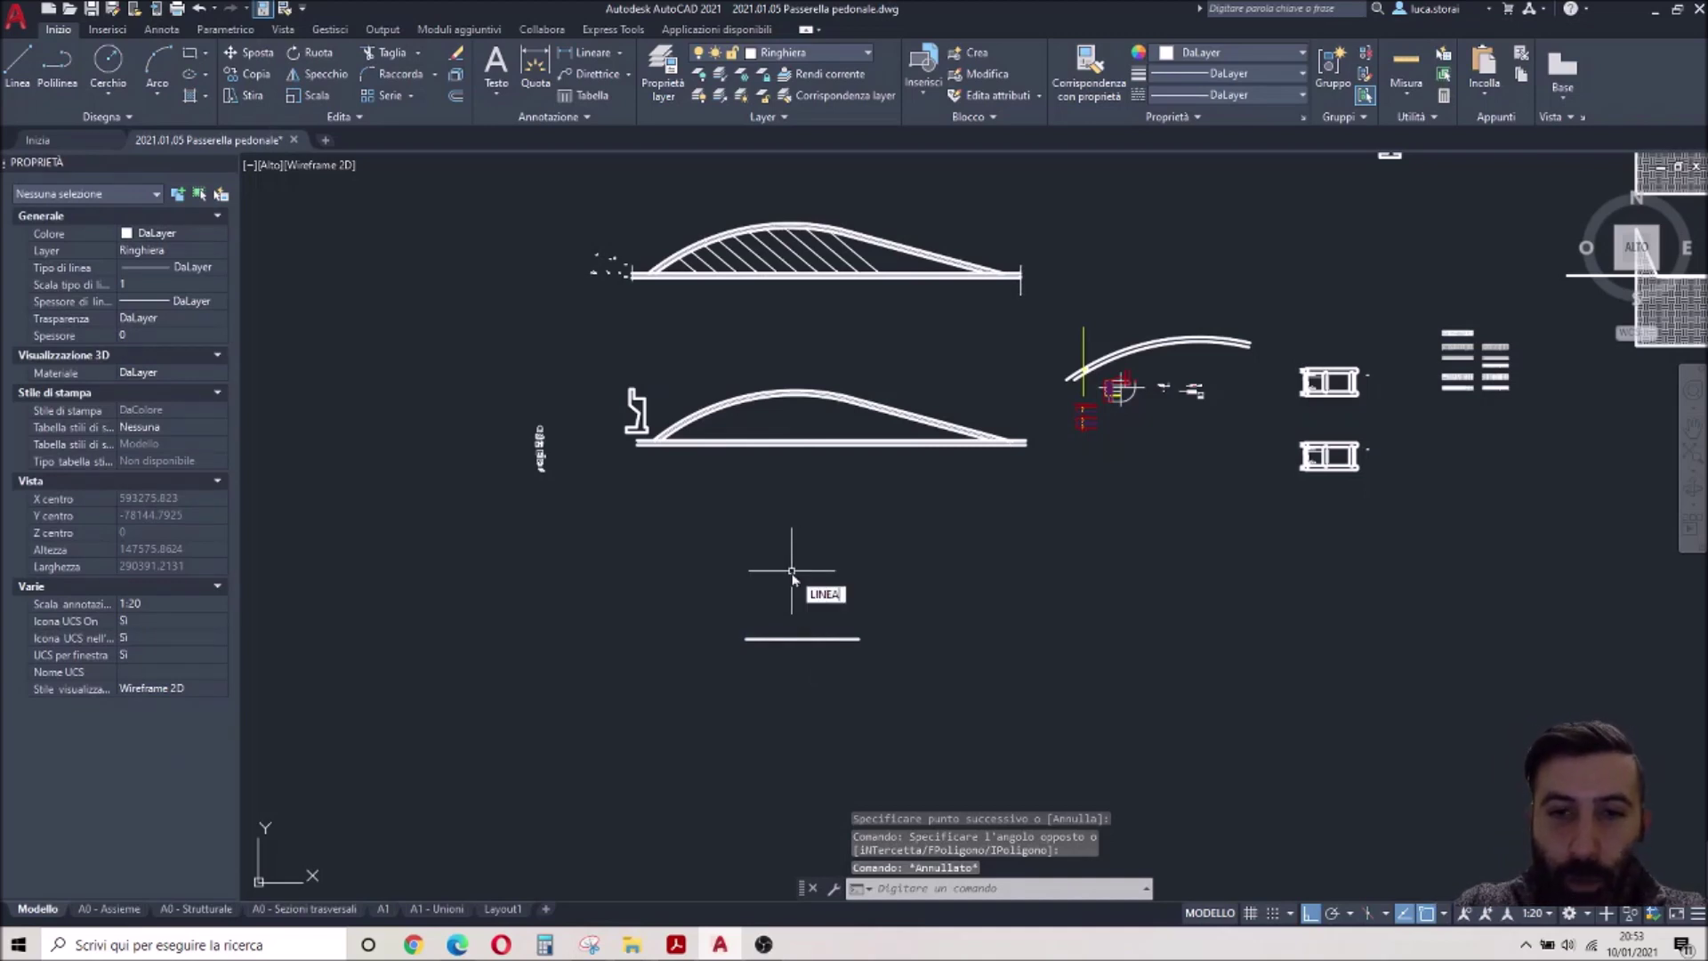
{"action": "key", "text": "Up"}
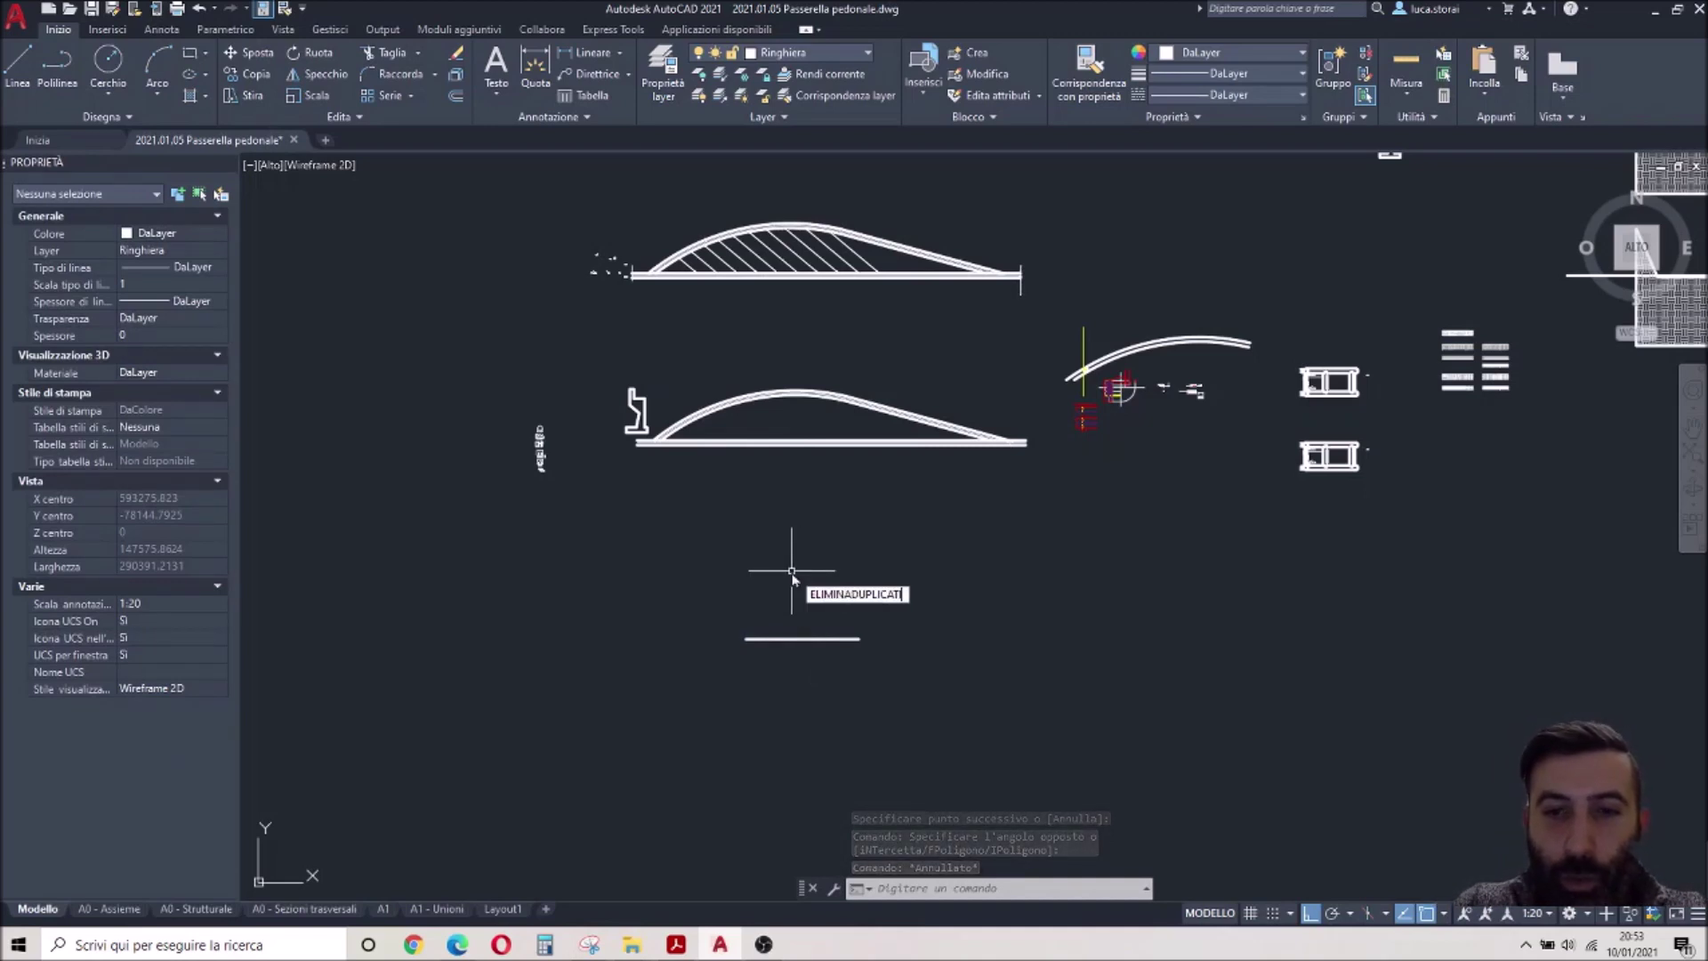
{"action": "key", "text": "Return"}
{"action": "left_click", "coordinate": [716, 623]}
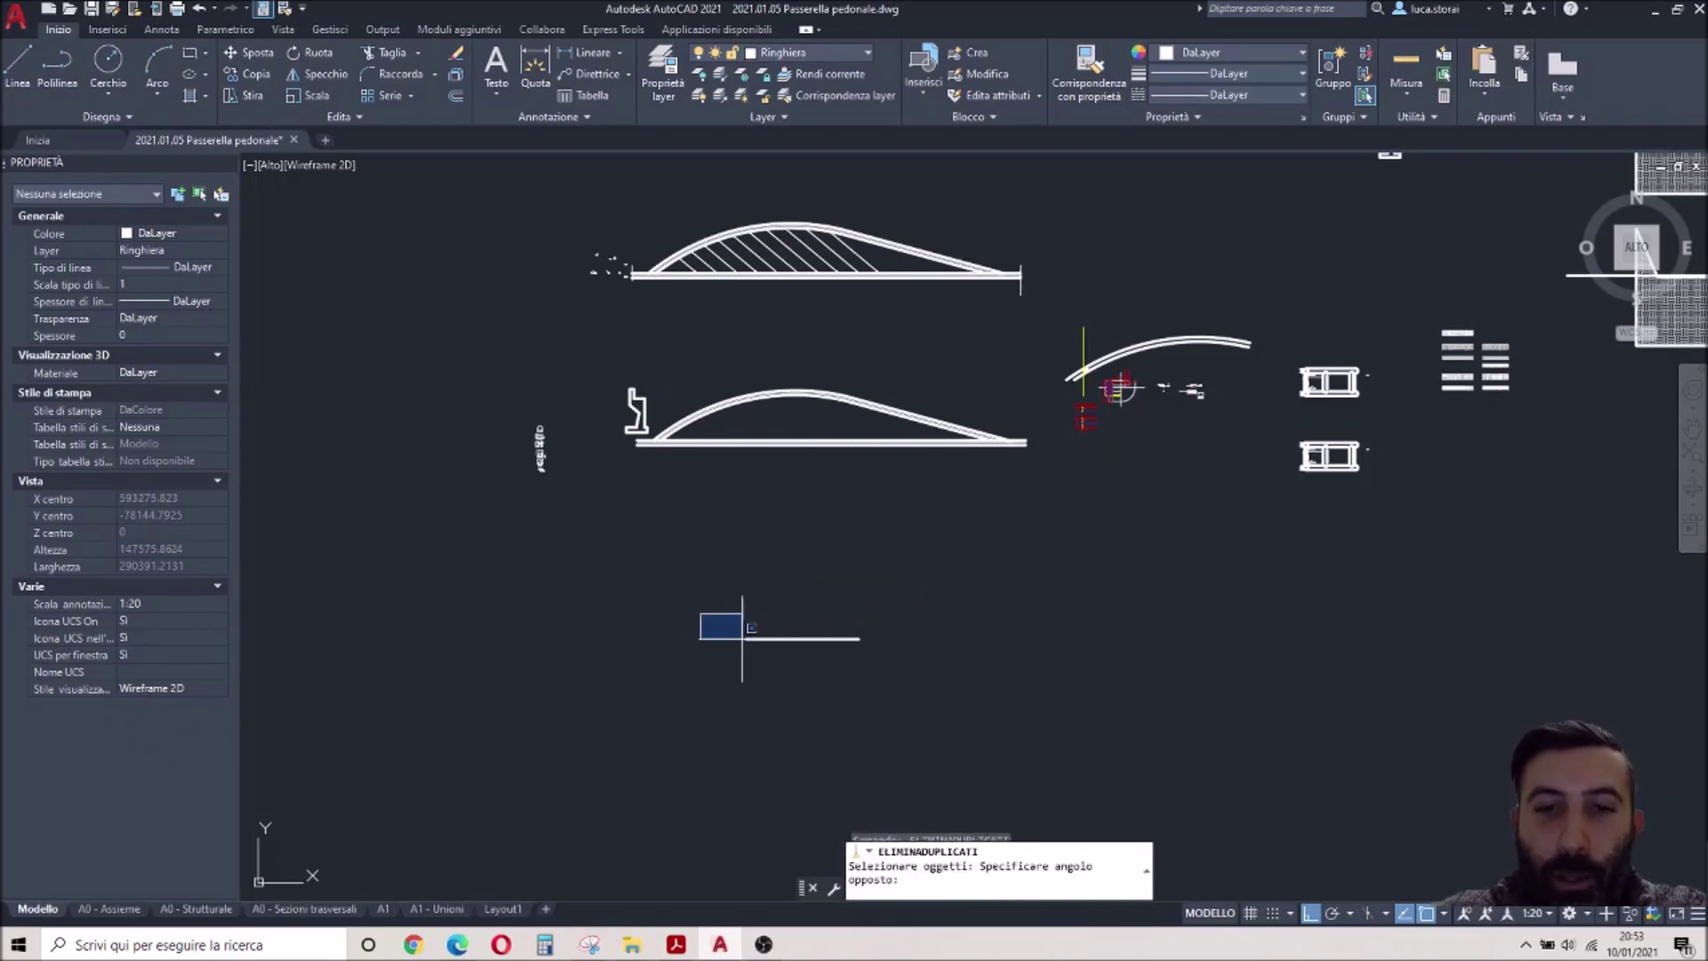
{"action": "left_click", "coordinate": [1032, 740]}
{"action": "key", "text": "Return"}
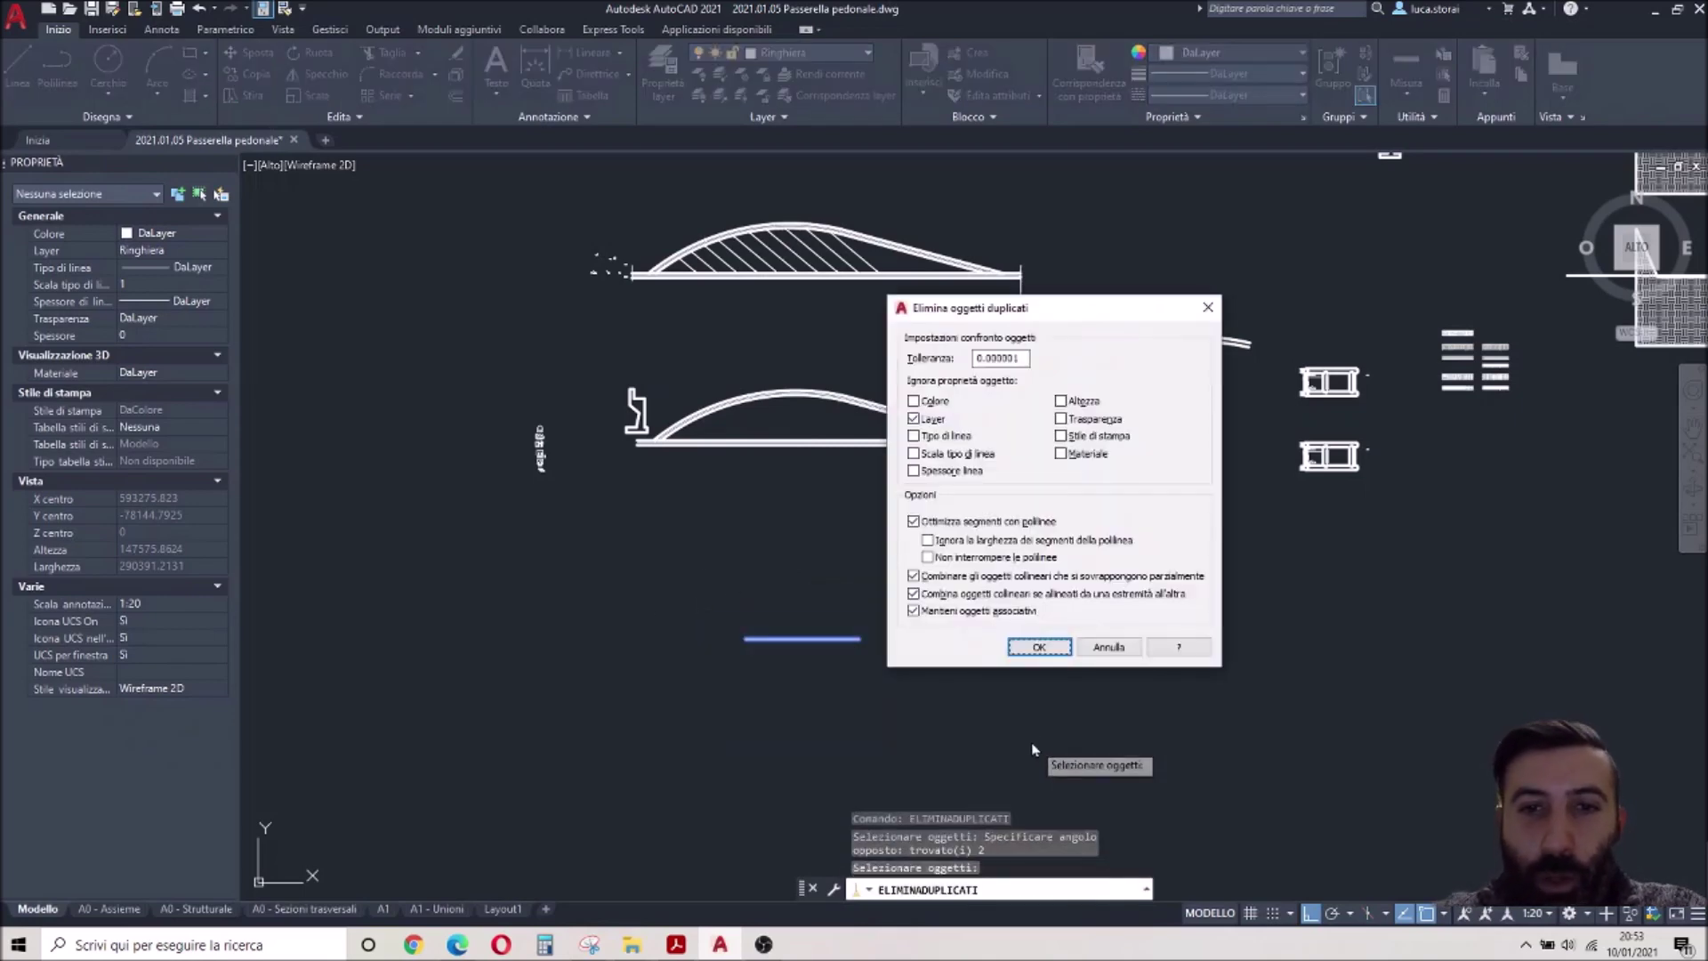
{"action": "left_click", "coordinate": [1039, 646]}
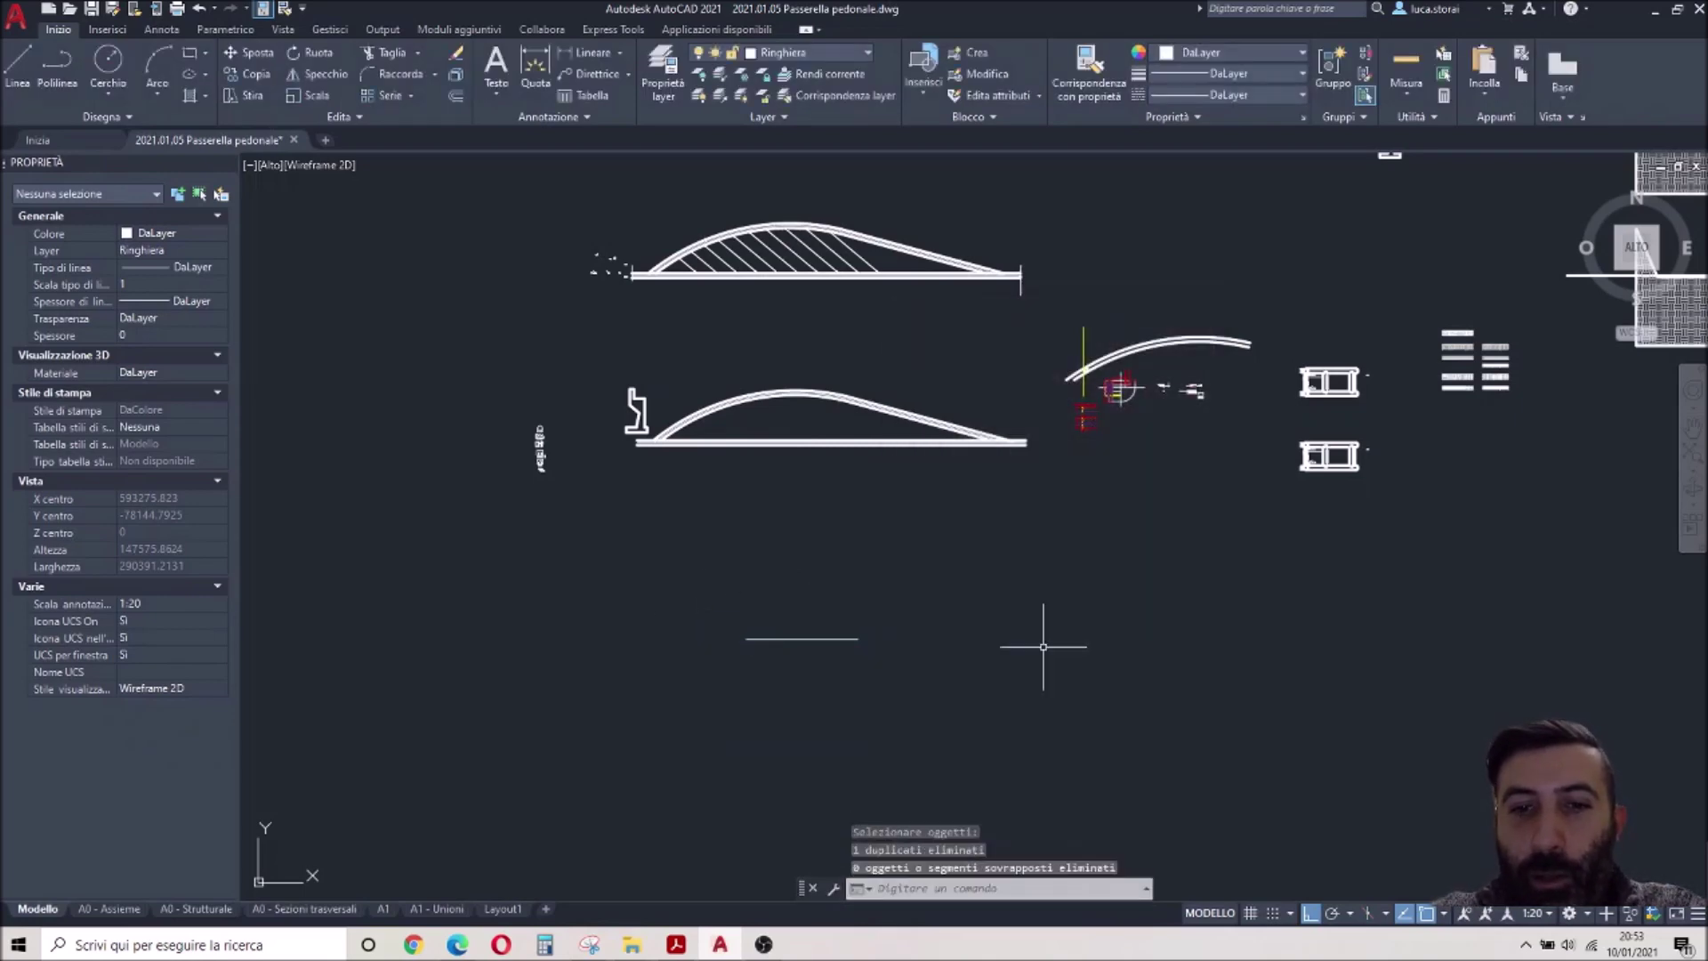
{"action": "left_click", "coordinate": [819, 639]}
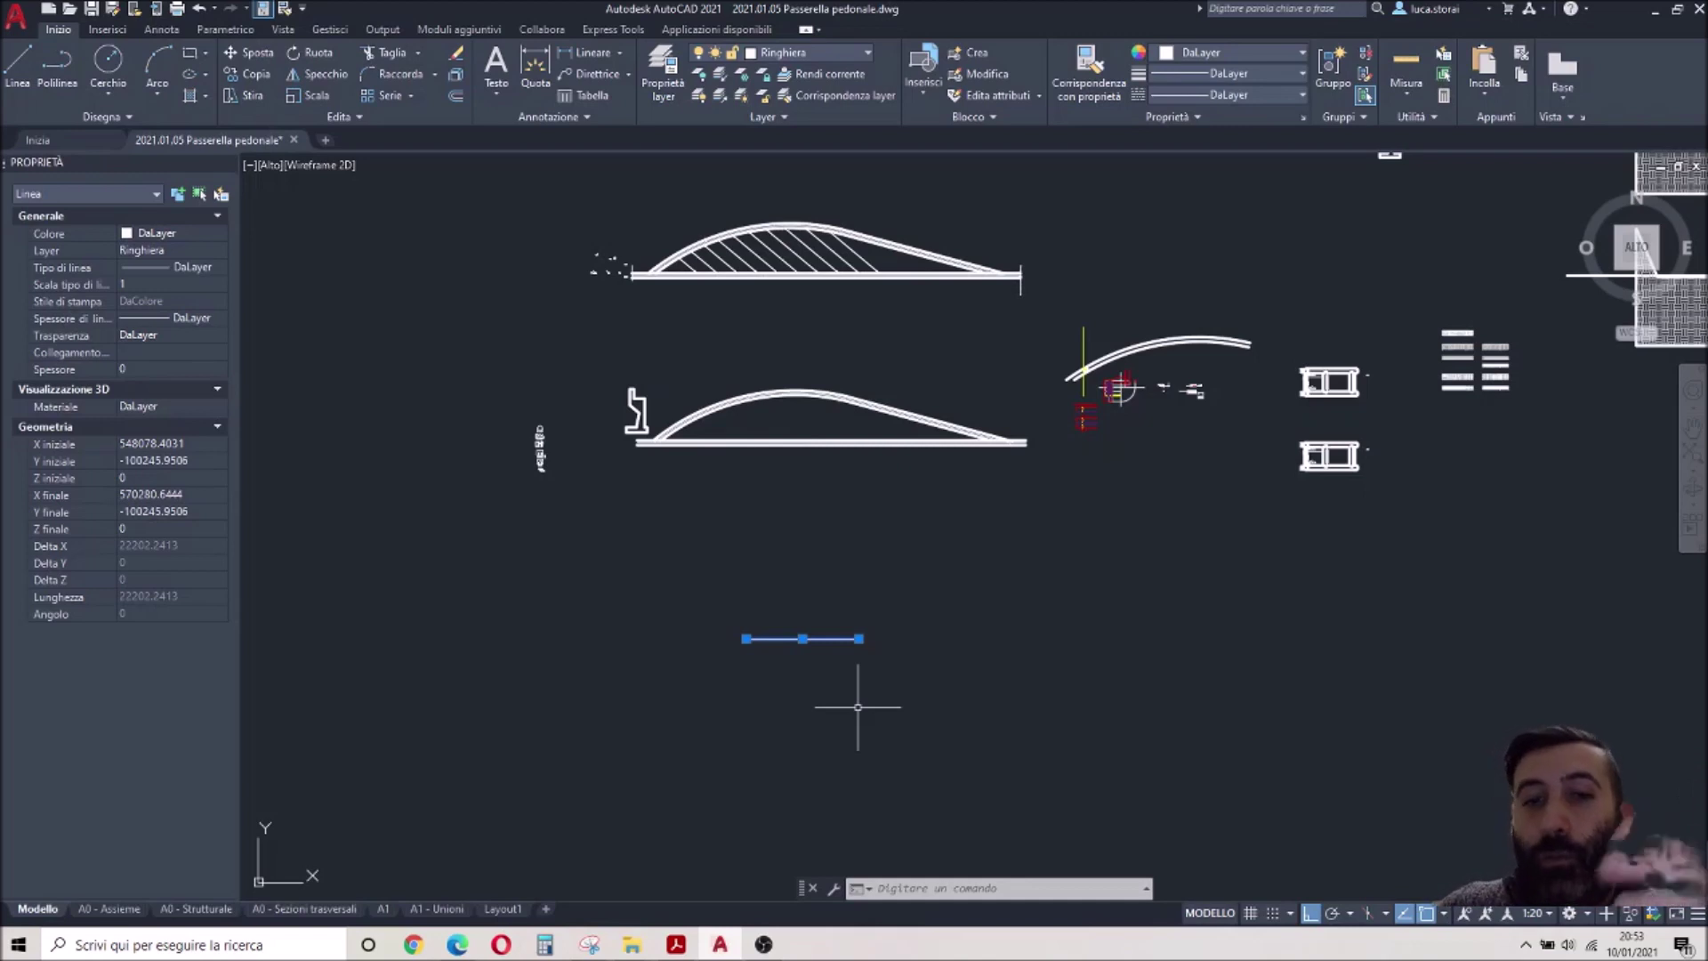
{"action": "key", "text": "Escape"}
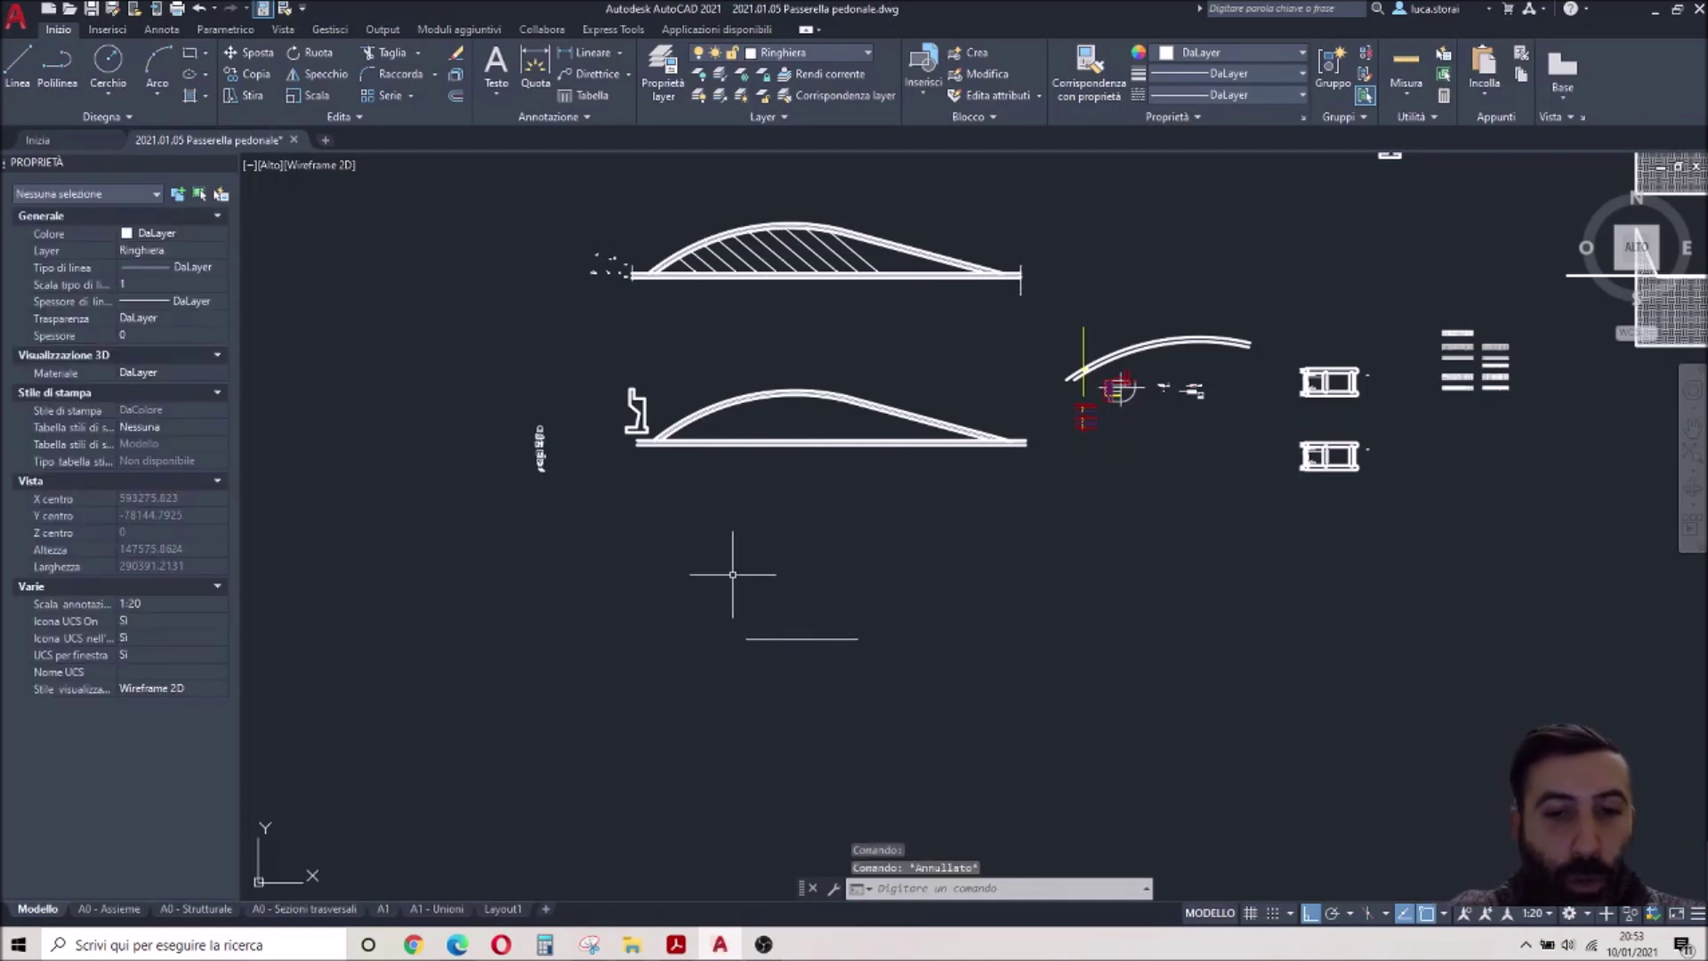
{"action": "left_click", "coordinate": [705, 588]}
{"action": "left_click", "coordinate": [904, 671]}
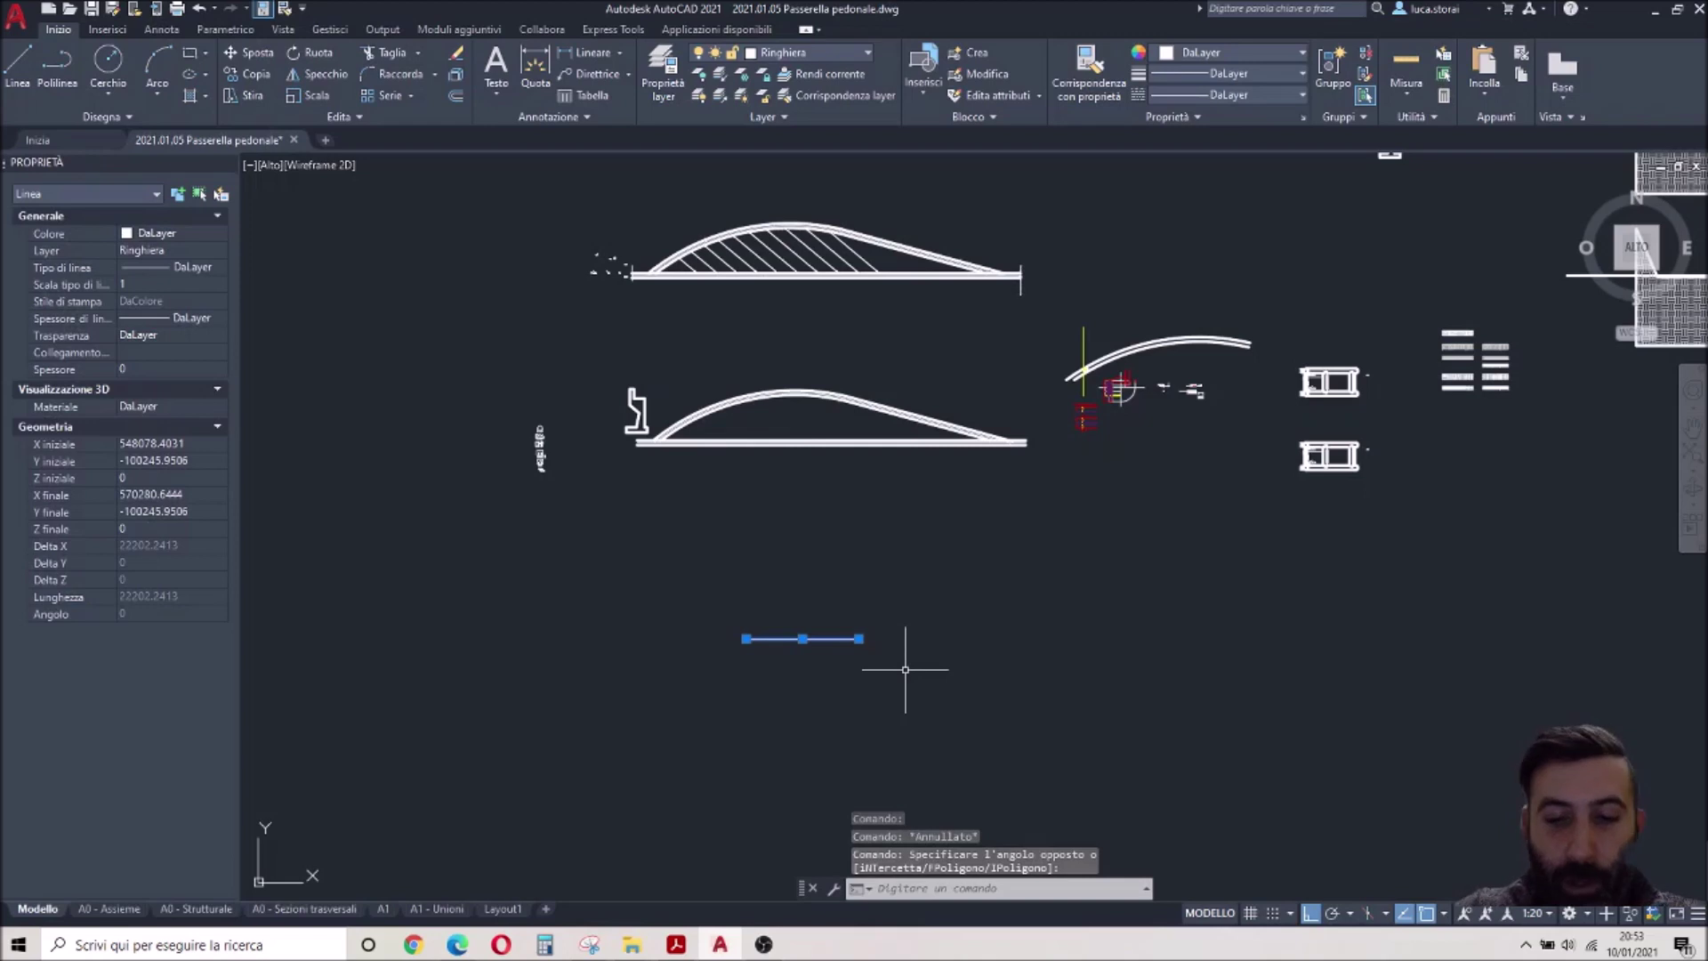
{"action": "type", "text": "eliminaduplicati"}
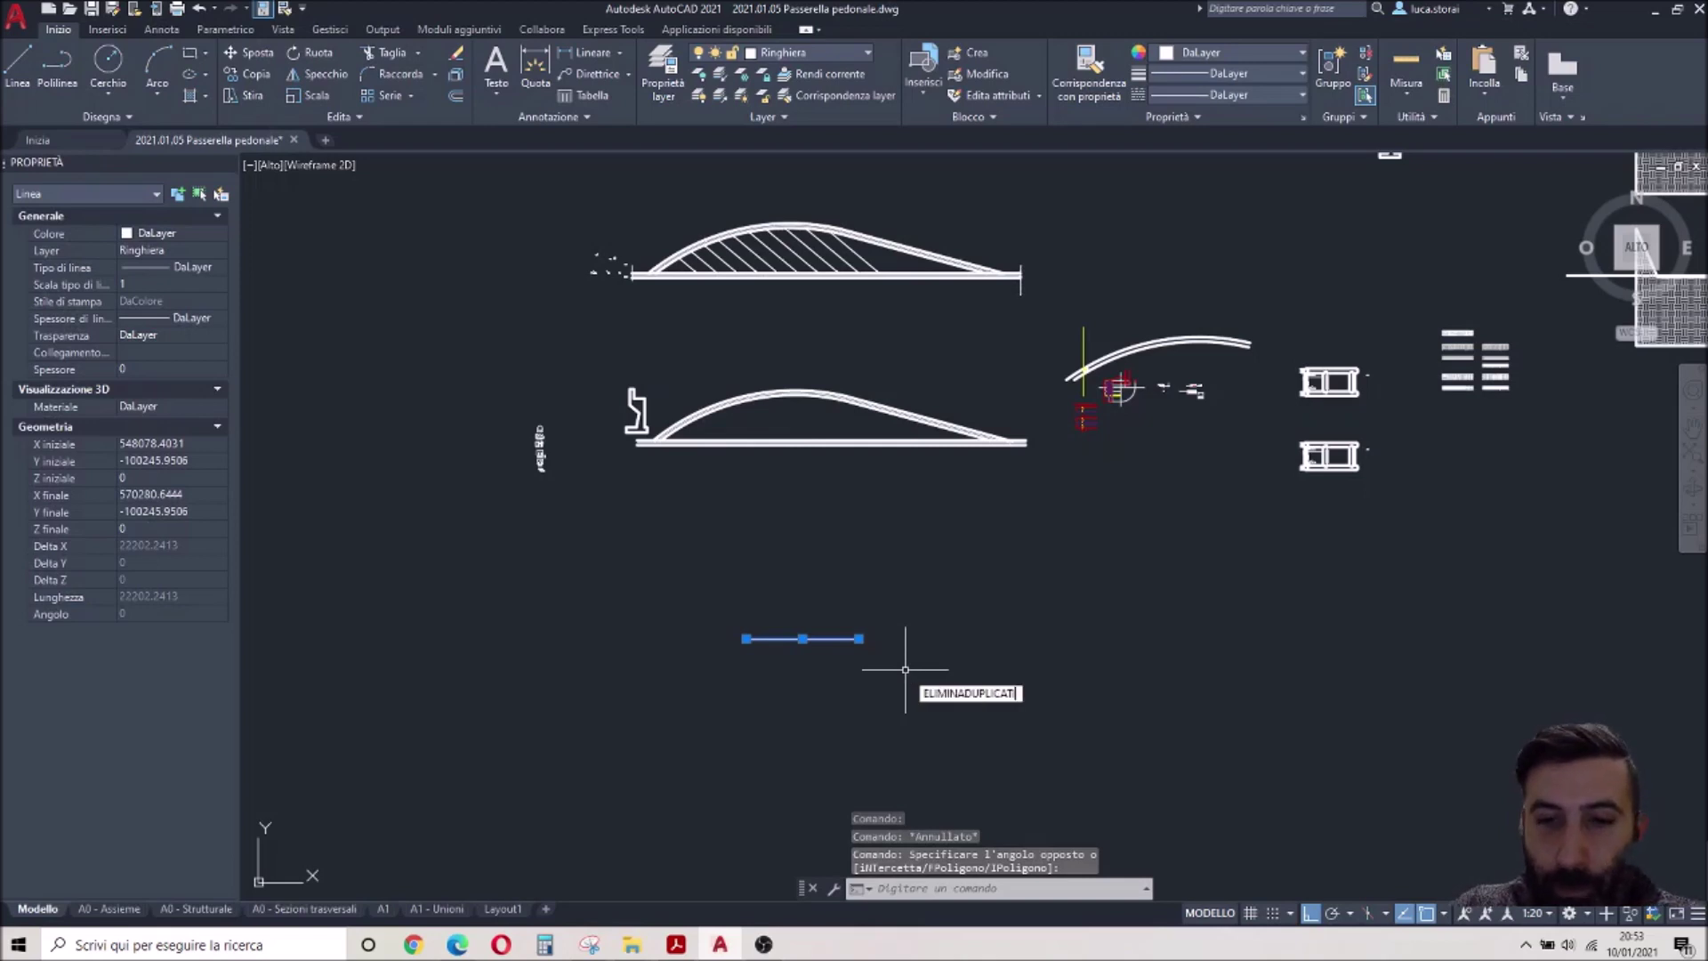
{"action": "key", "text": "Return"}
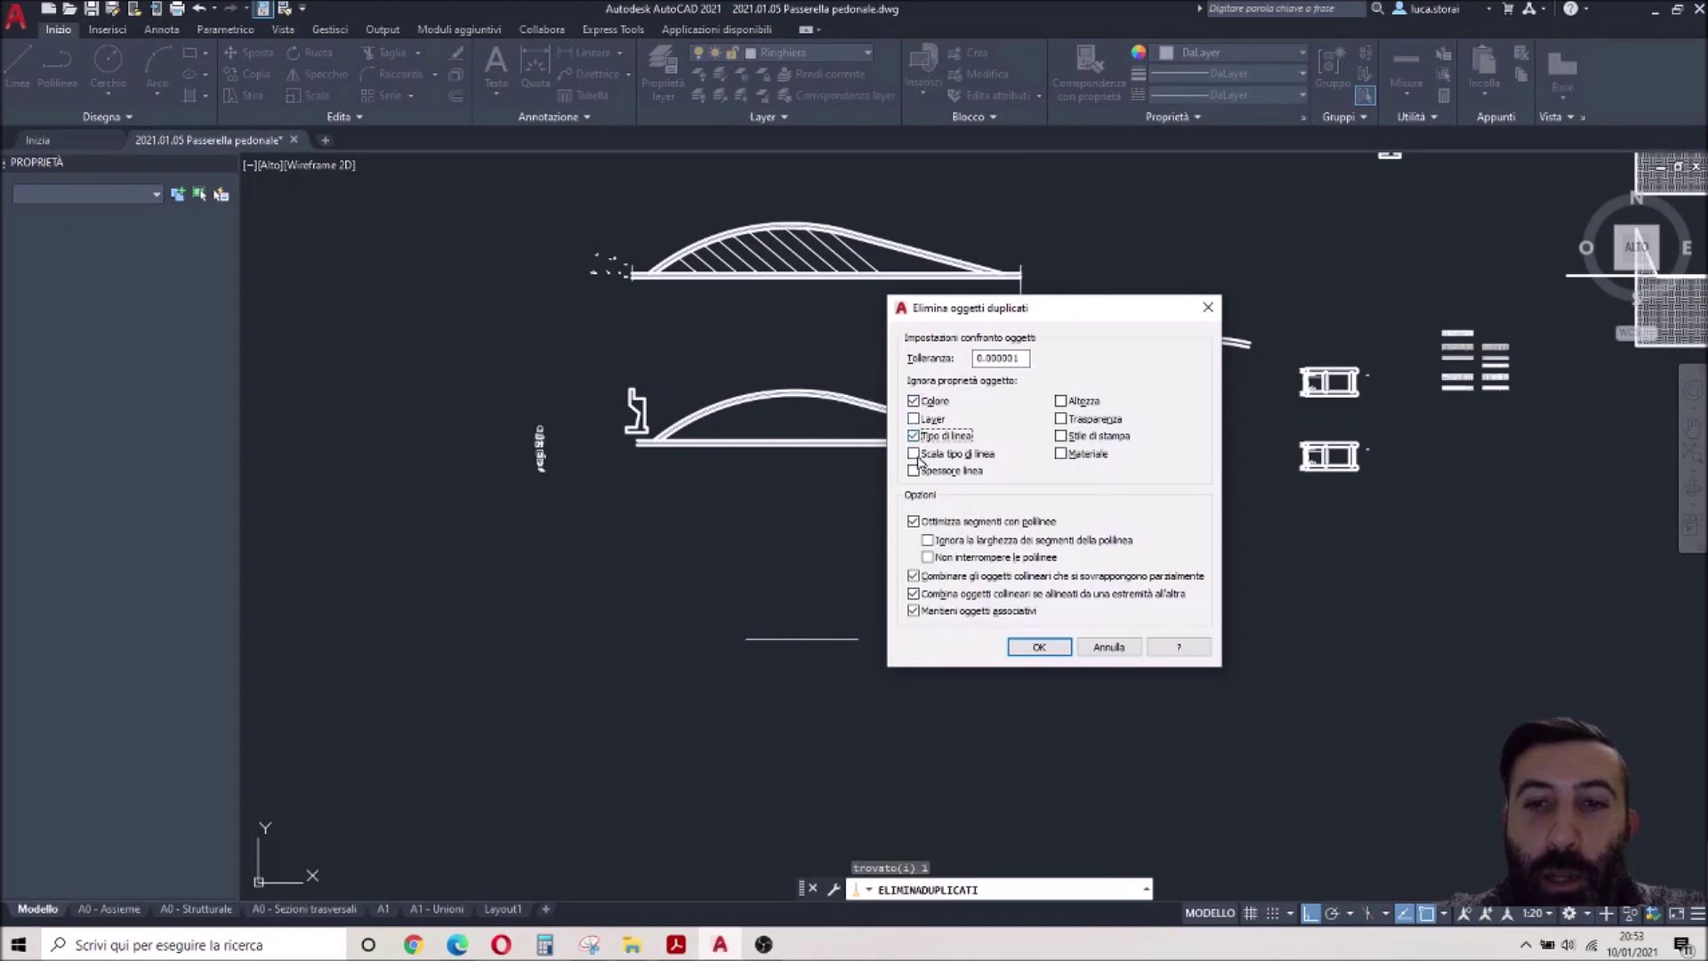
{"action": "left_click", "coordinate": [916, 454]}
{"action": "left_click", "coordinate": [915, 438]}
{"action": "left_click", "coordinate": [912, 405]}
{"action": "left_click", "coordinate": [1034, 645]}
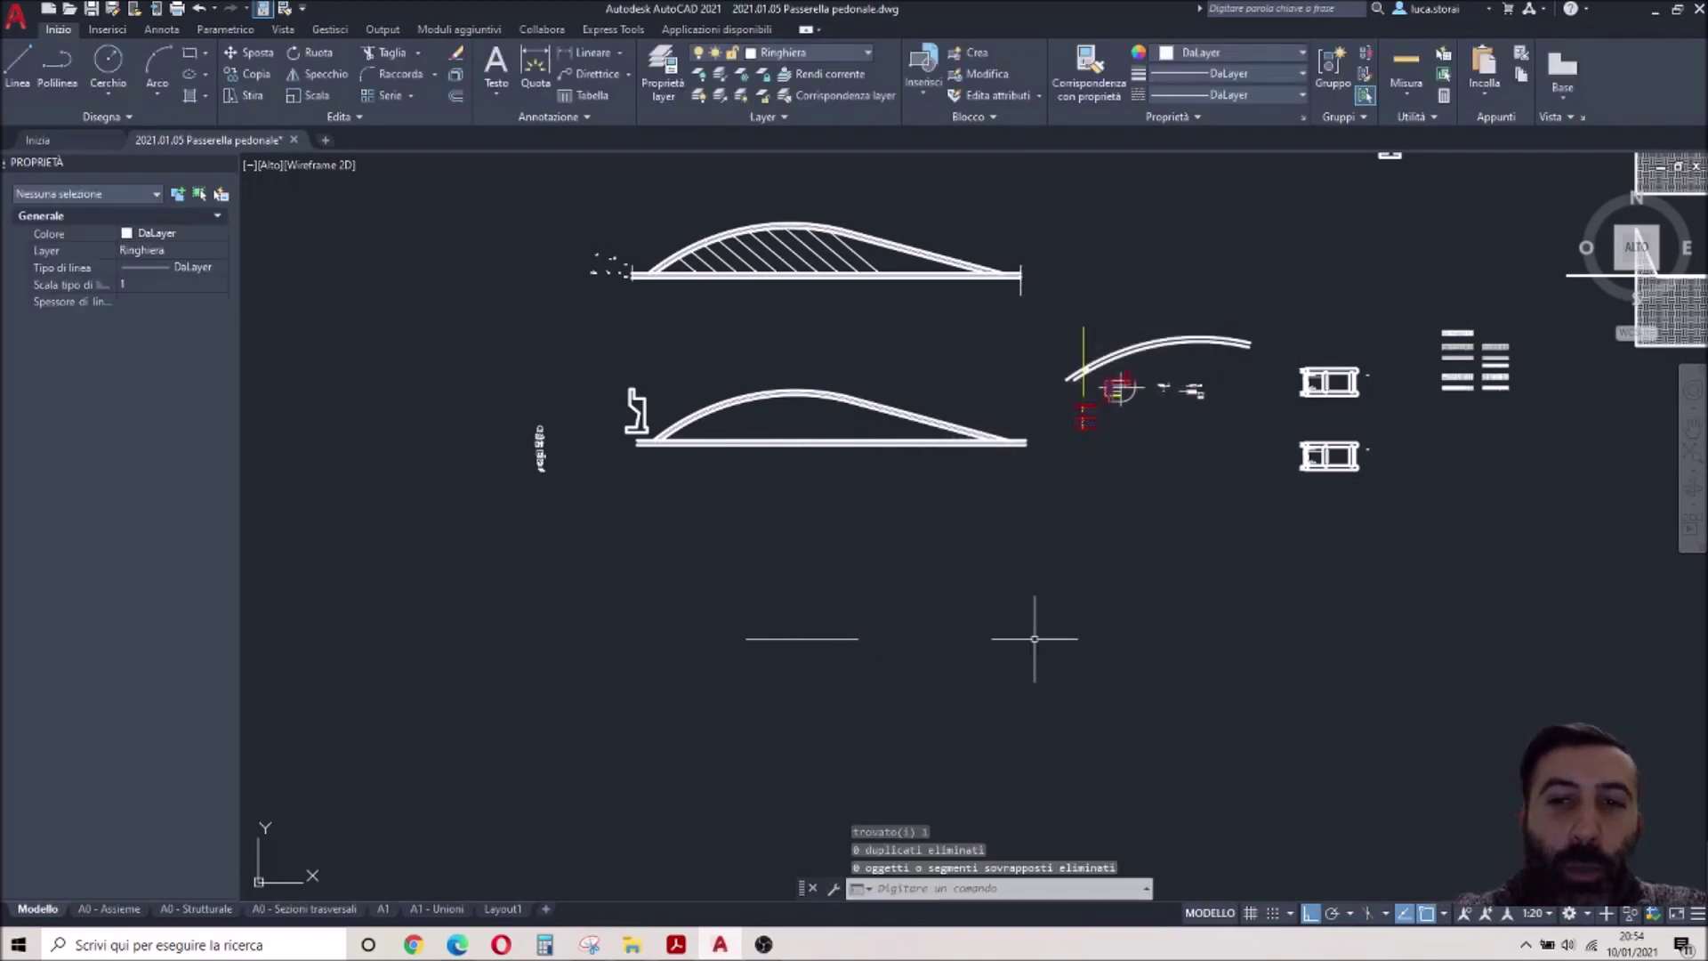
{"action": "scroll", "coordinate": [852, 547], "scroll_direction": "down", "scroll_amount": 3}
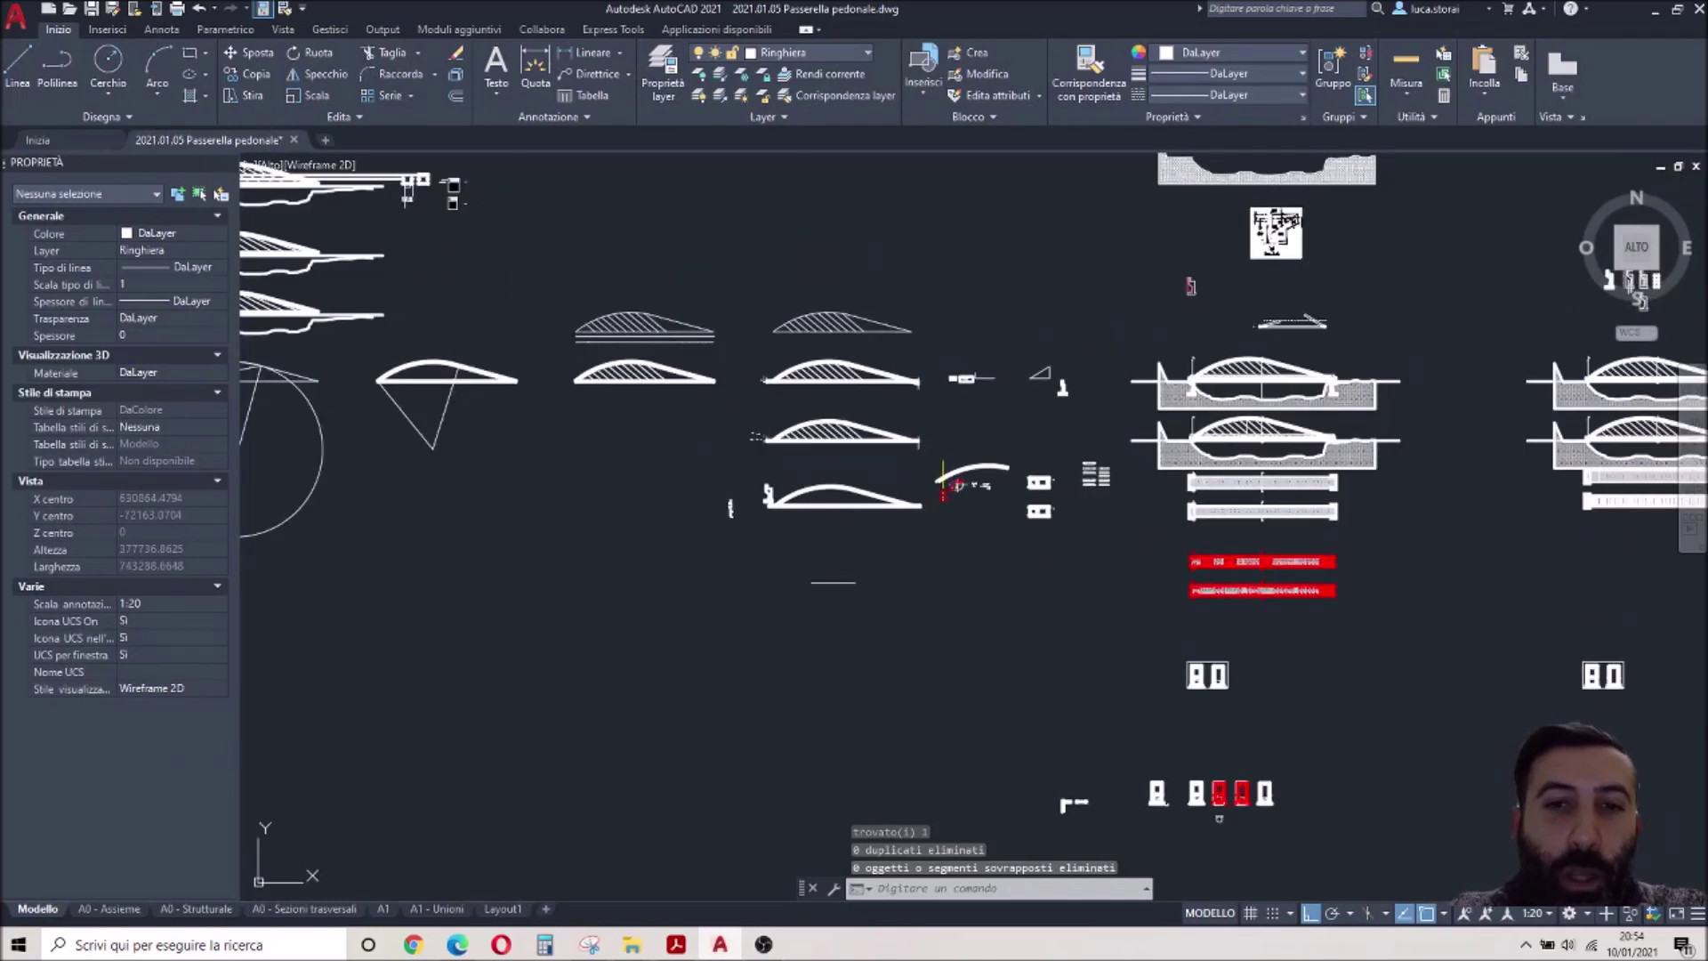
Zoom out to view the whole footbridge drawing and its single remaining short line
{"action": "scroll", "coordinate": [851, 546], "scroll_direction": "down", "scroll_amount": 2}
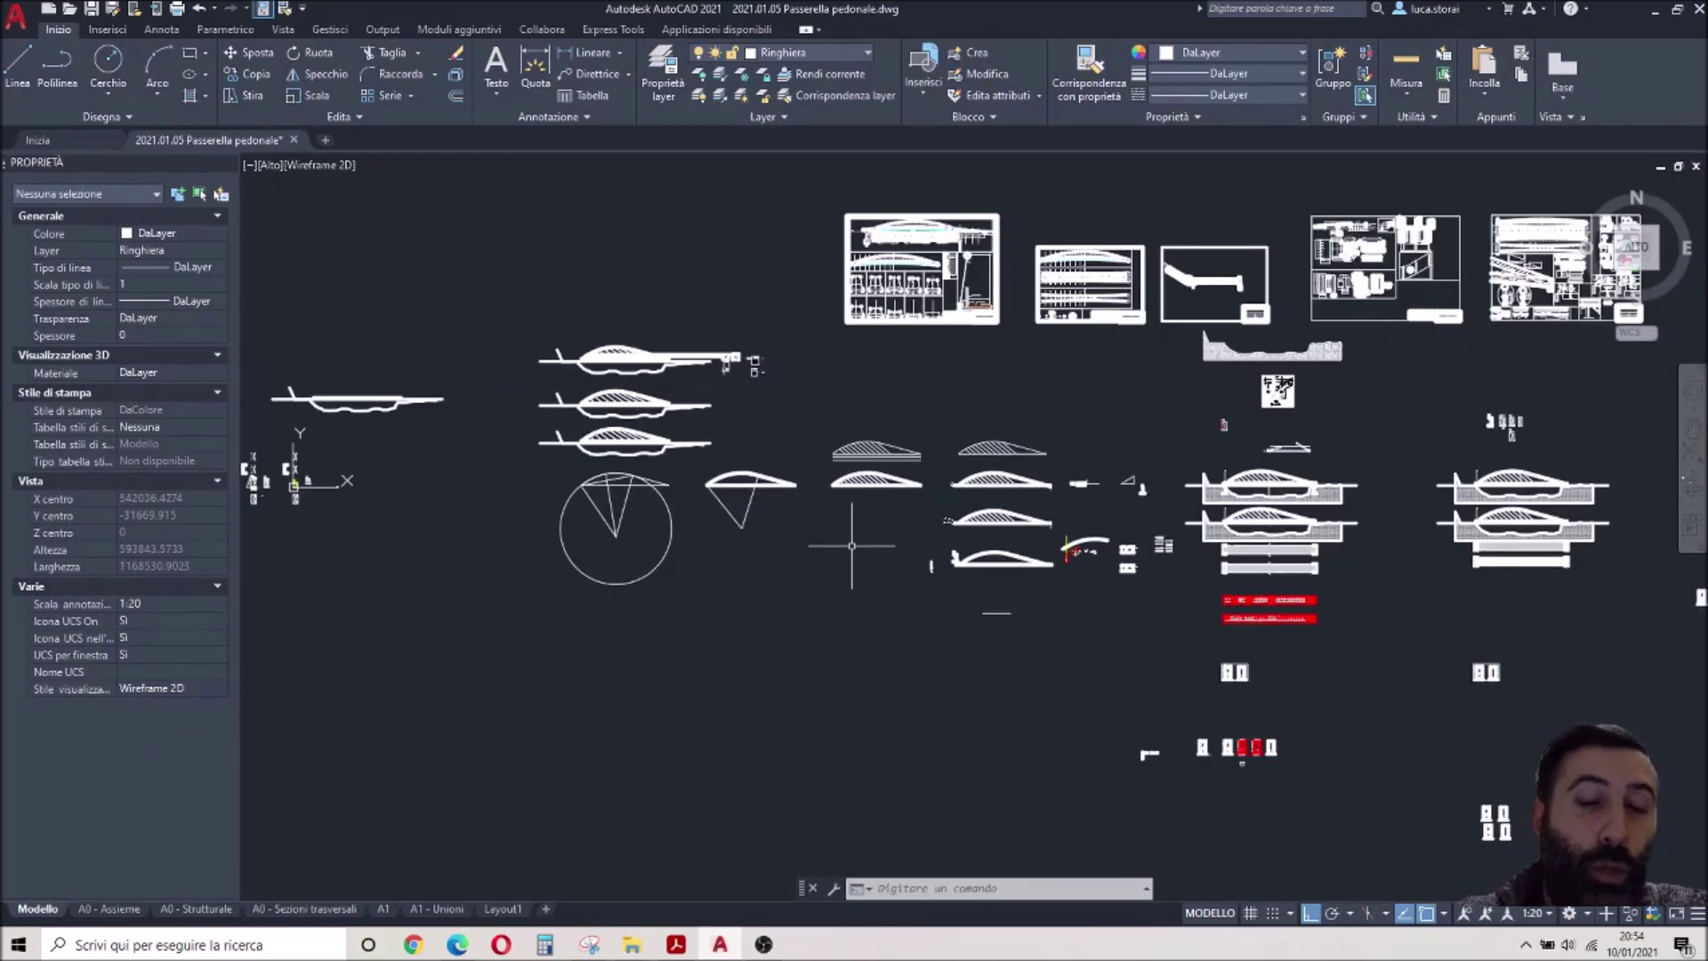